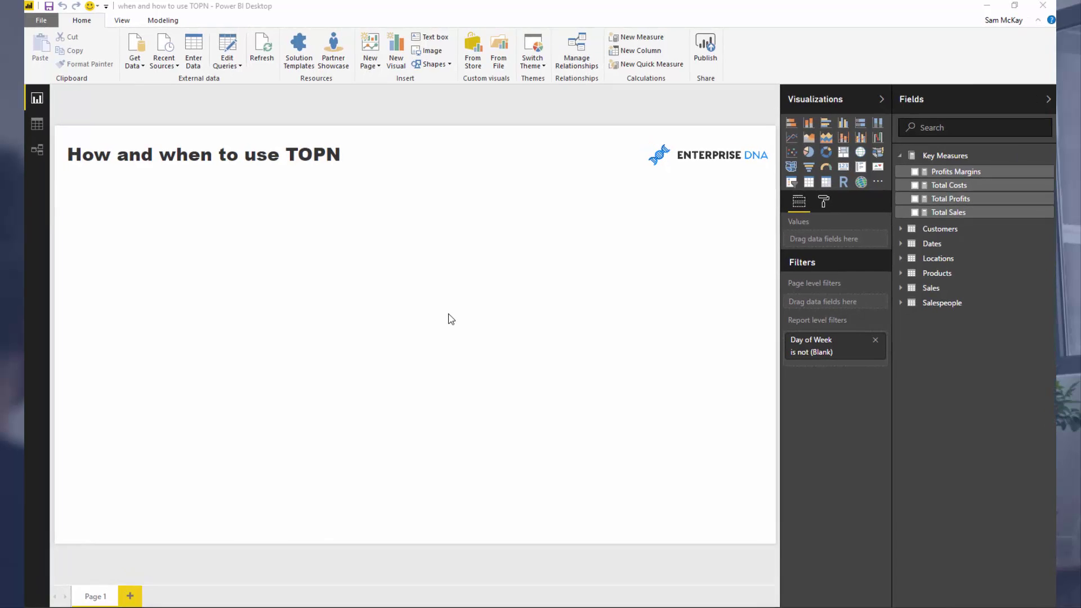
# - Create a table visual showing Total Sales by State from the Locations fields
pyautogui.click(954, 271)
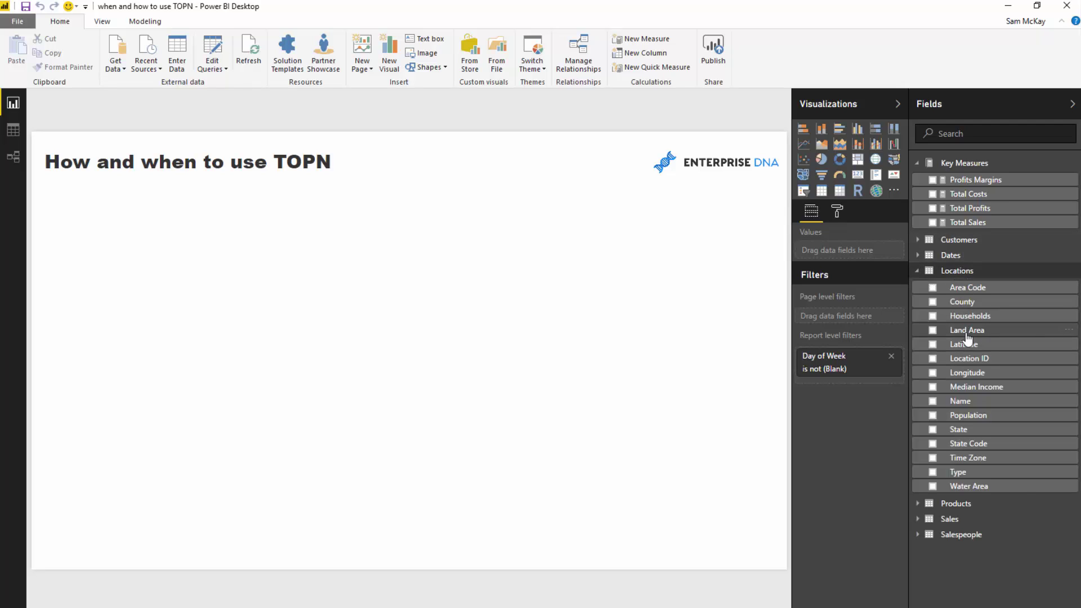
pyautogui.moveTo(975, 437); pyautogui.dragTo(268, 292)
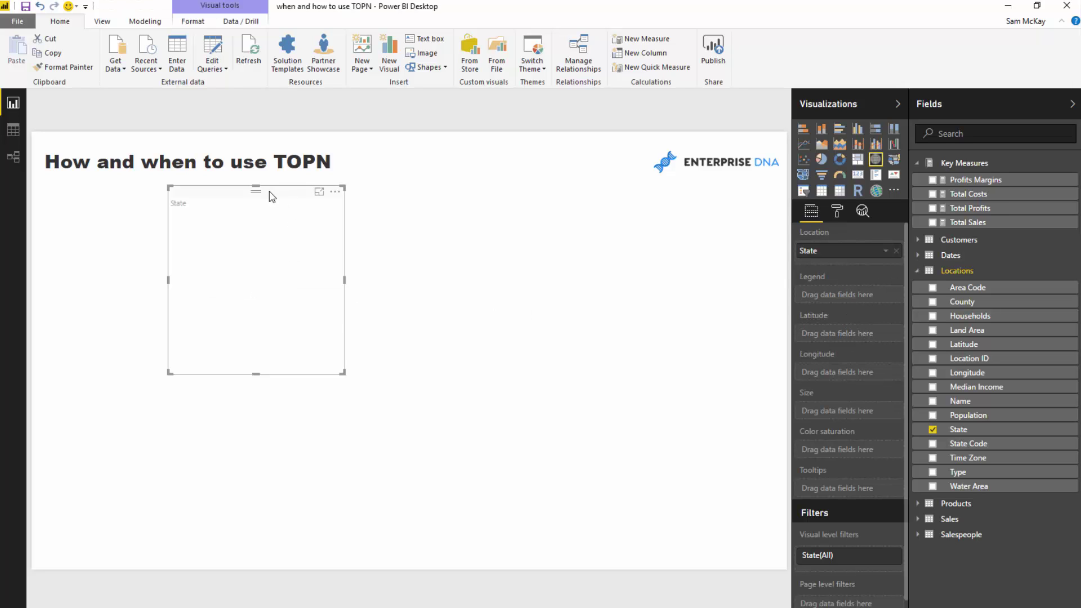
pyautogui.moveTo(270, 193); pyautogui.dragTo(300, 237)
pyautogui.click(821, 190)
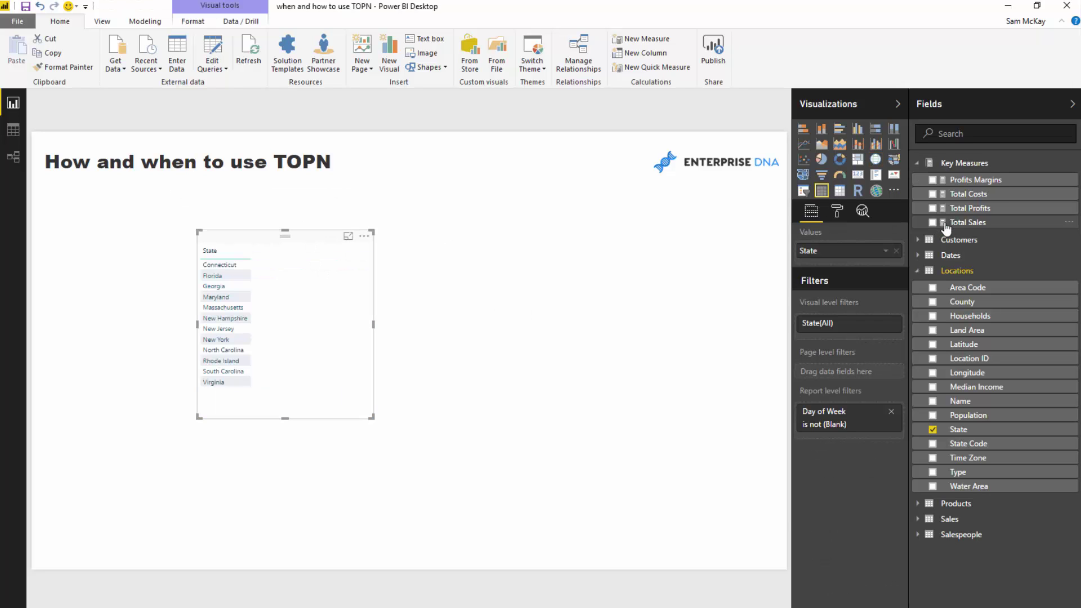
pyautogui.moveTo(968, 222); pyautogui.dragTo(845, 265)
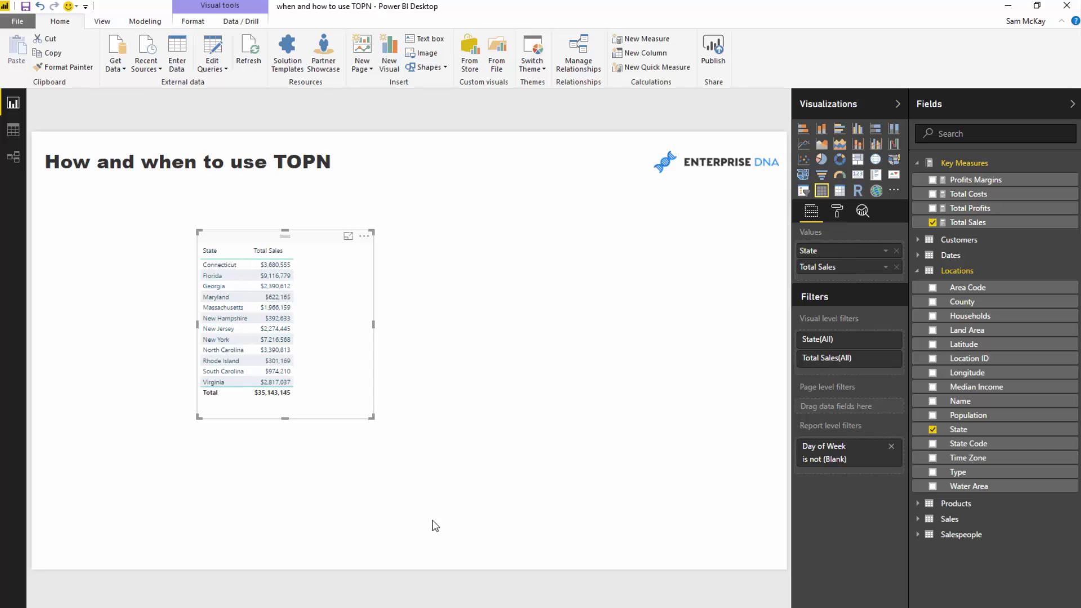
# - Enlarge the State table visual and widen its State and Total Sales columns
pyautogui.moveTo(372, 417); pyautogui.dragTo(521, 473)
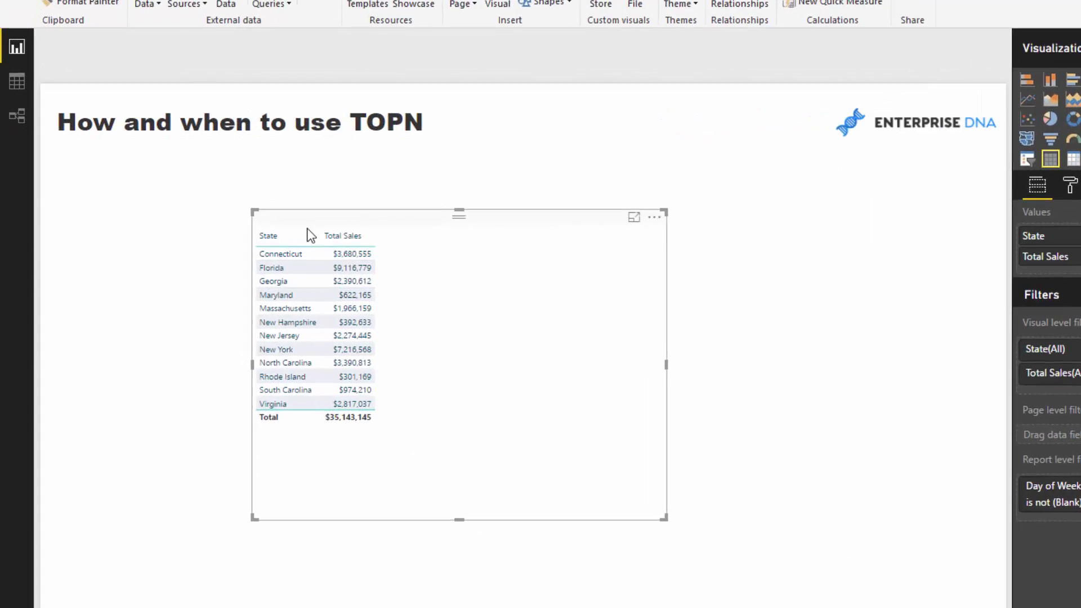
pyautogui.moveTo(251, 249); pyautogui.dragTo(258, 248)
pyautogui.moveTo(497, 197); pyautogui.dragTo(501, 202)
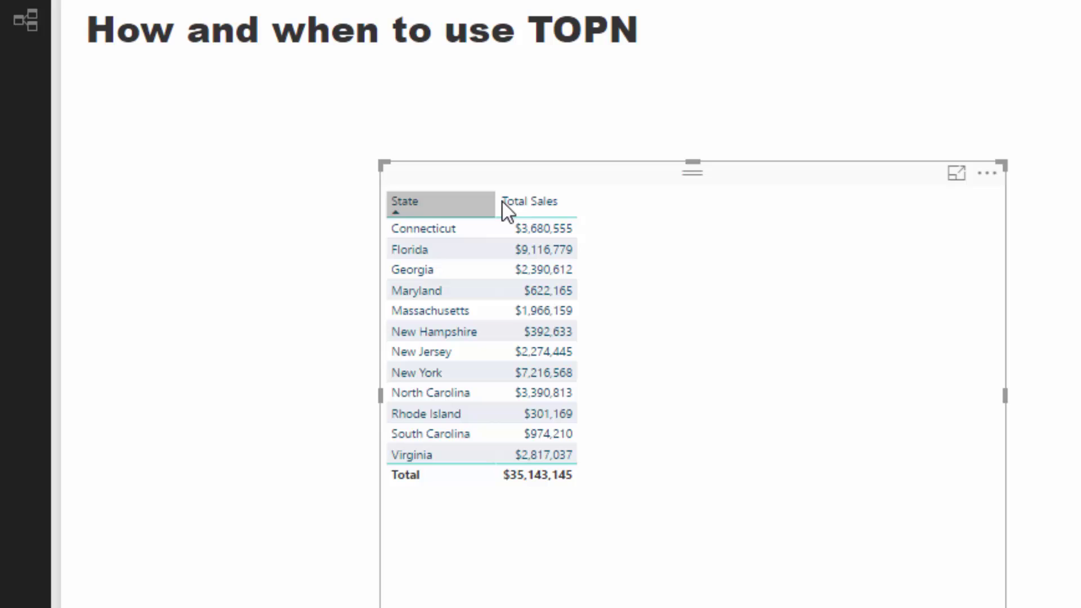
pyautogui.moveTo(579, 204); pyautogui.dragTo(582, 206)
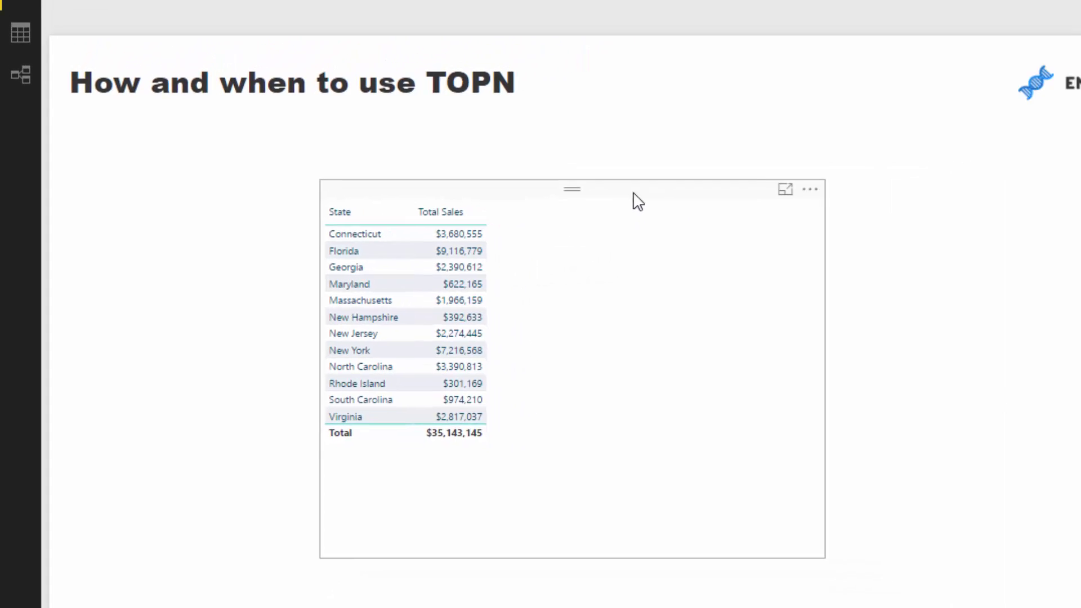
# - Start a new measure named 'Sales of top 2 products'
pyautogui.click(638, 201)
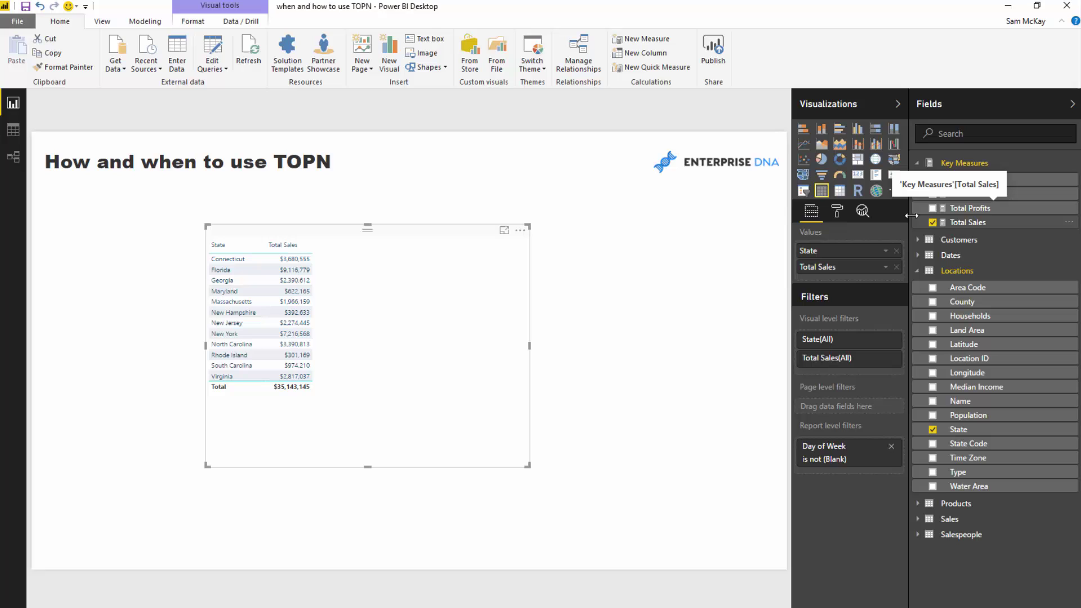
pyautogui.click(999, 225)
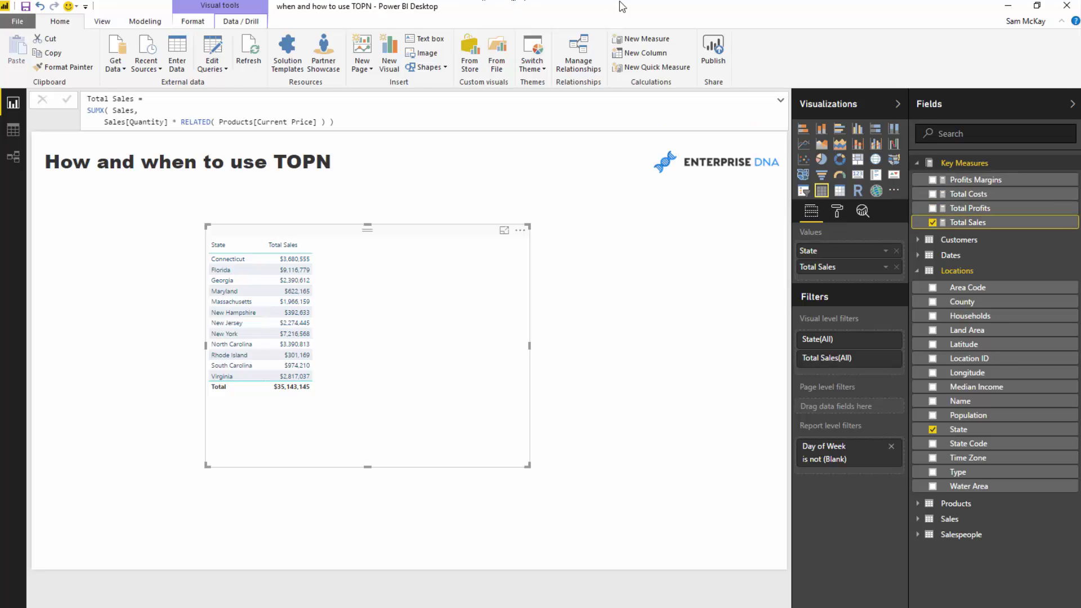
pyautogui.click(639, 42)
pyautogui.write('S')
pyautogui.write('ales of top')
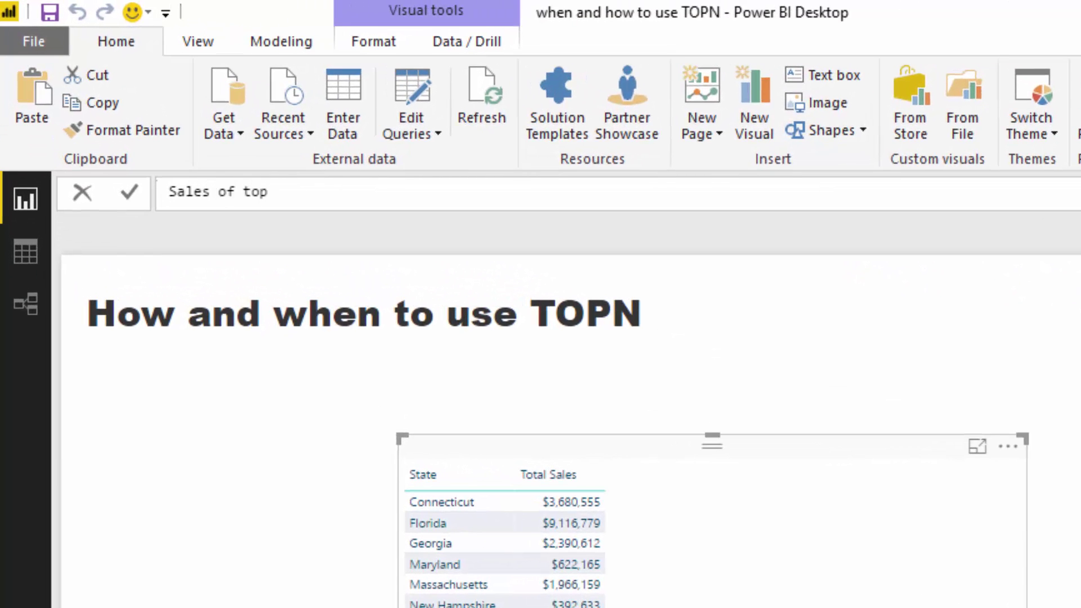
pyautogui.write(' 2 products =')
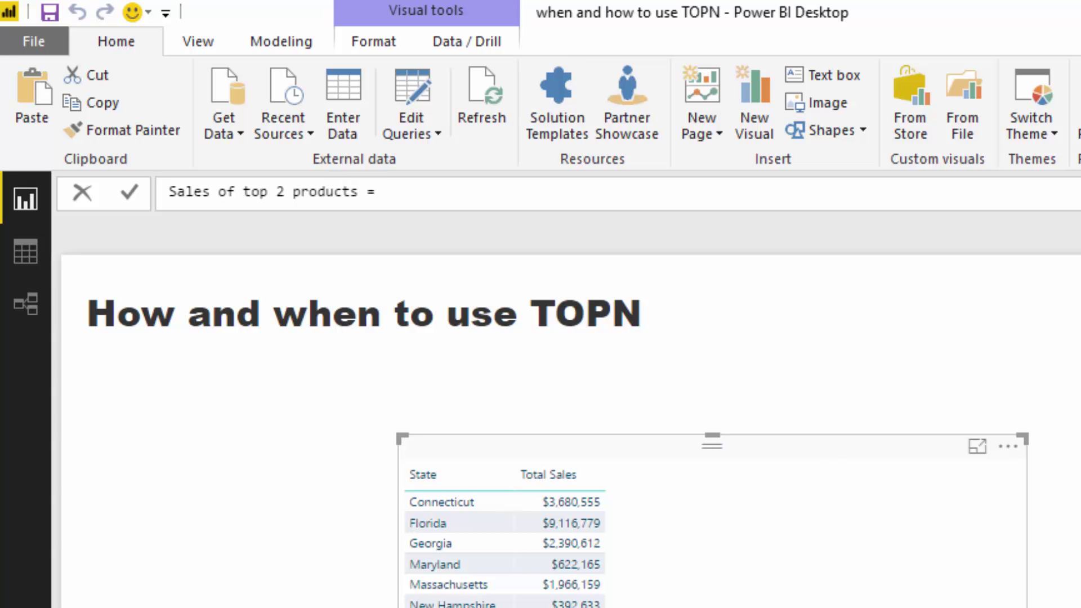
# - Begin the formula with CALCULATE([Total Sales], on a new line
pyautogui.click(549, 200)
pyautogui.hotkey('shift', 'Return')
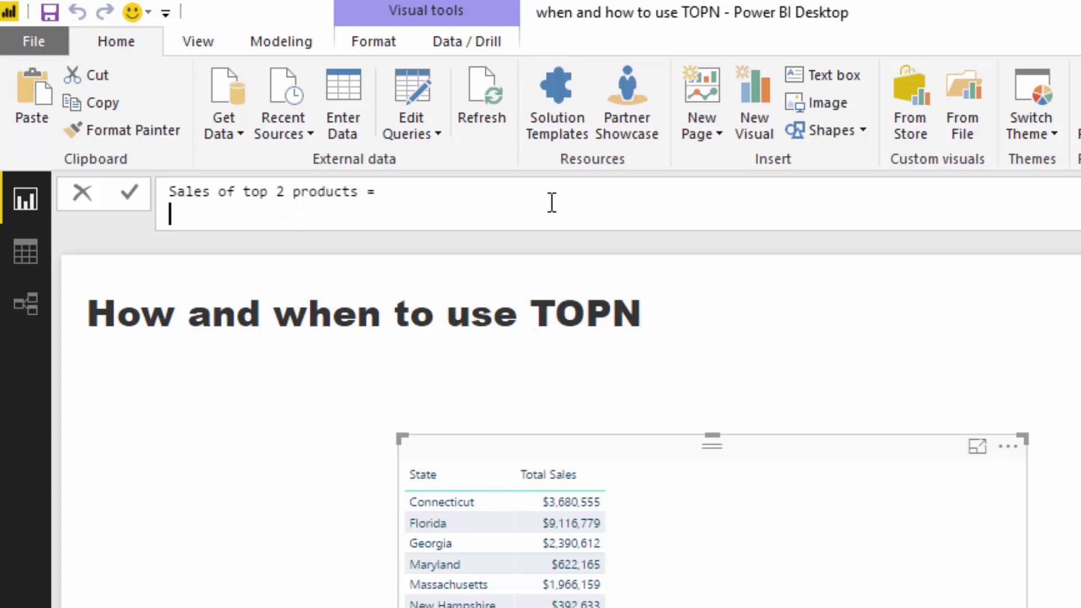
pyautogui.write('CA')
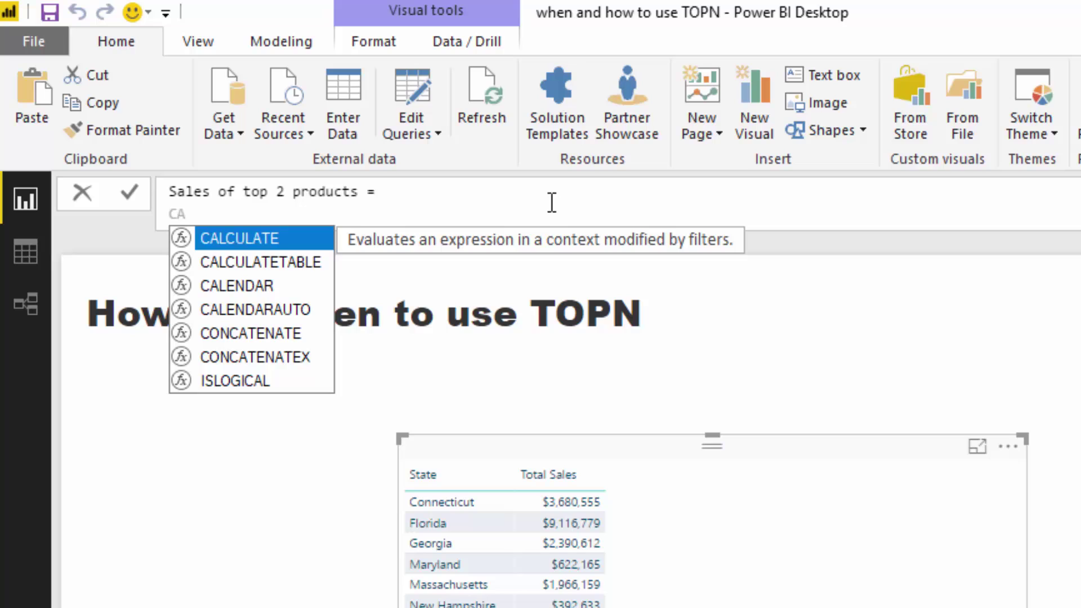
pyautogui.press('Tab')
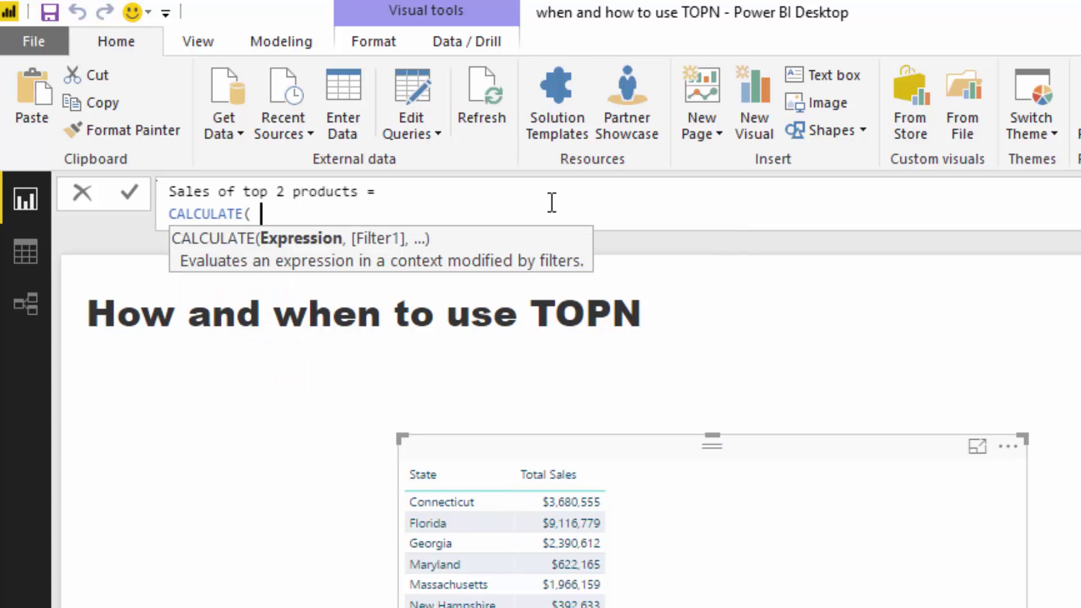
pyautogui.write('Tot')
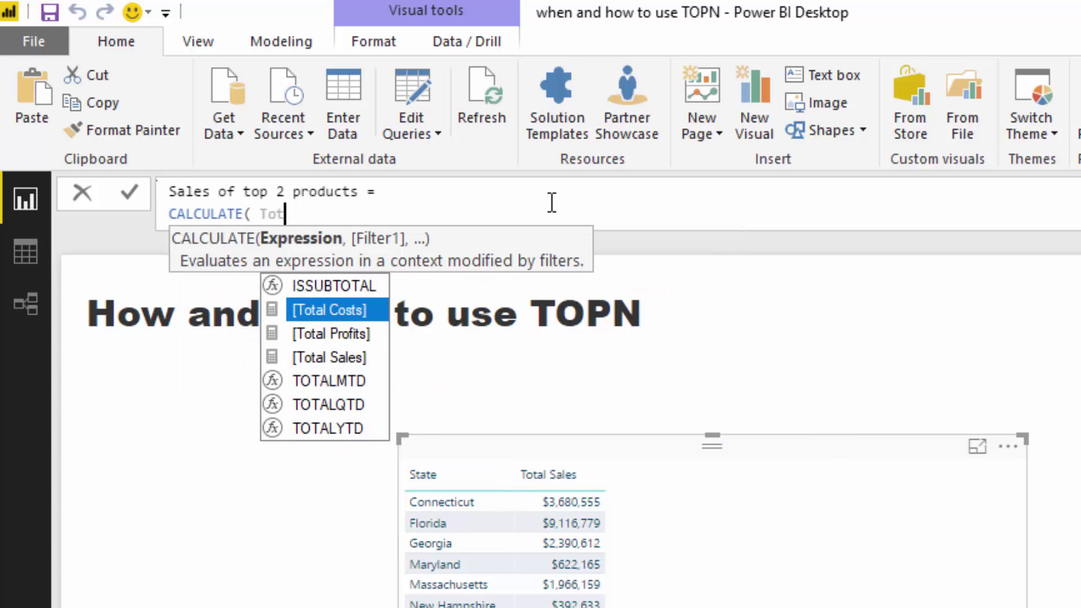
pyautogui.press('Down')
pyautogui.press('Down')
pyautogui.press('Tab')
pyautogui.write(',')
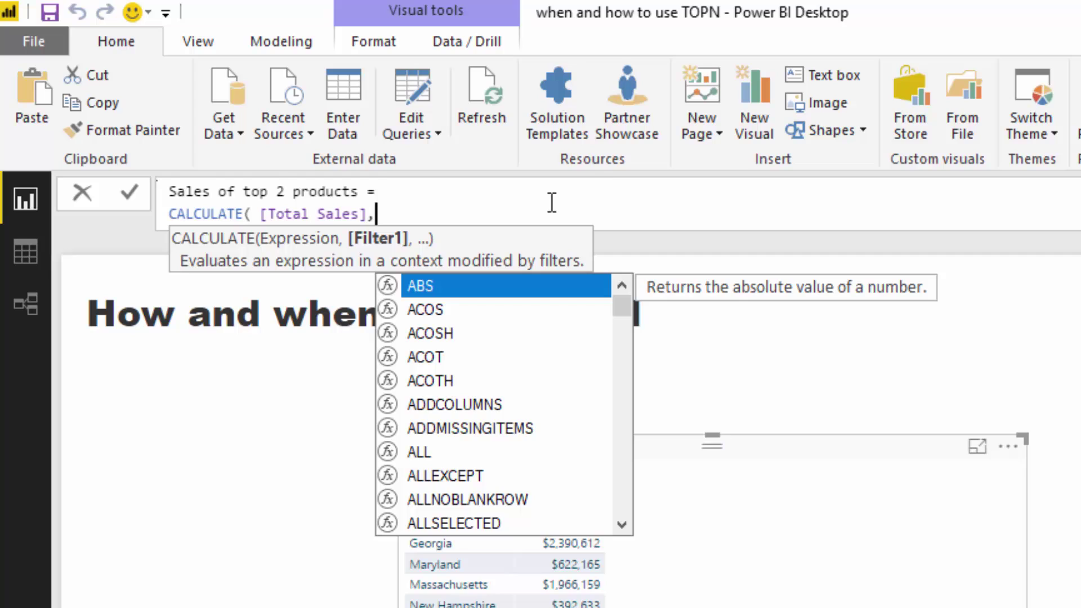
# - Add the filter TOPN(2, Products, Products[Product Name], ASC) and commit the measure
pyautogui.hotkey('shift', 'Return')
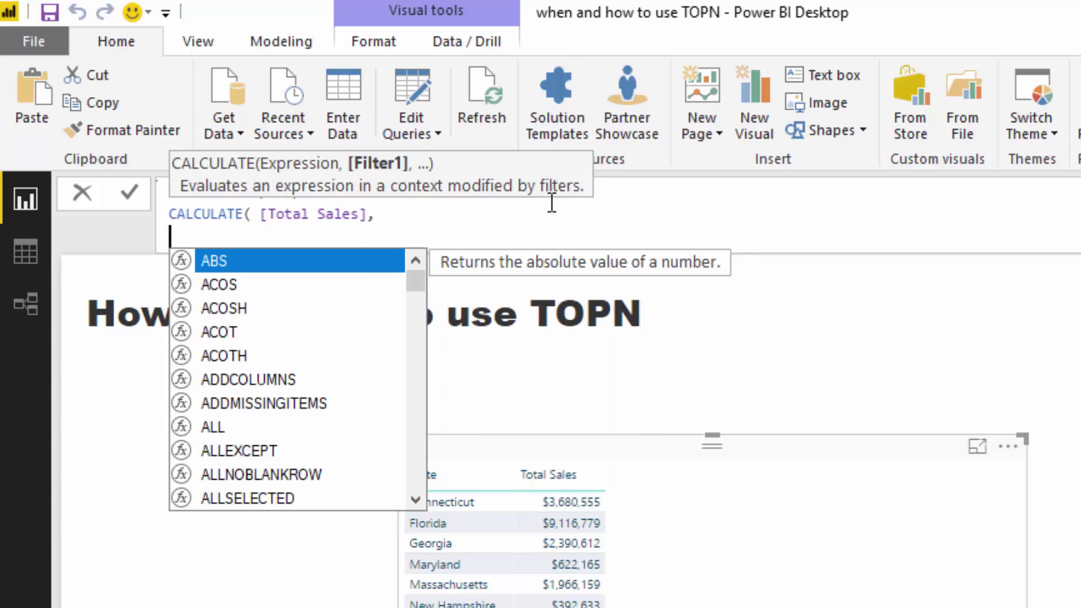
pyautogui.press('Escape')
pyautogui.press('Tab')
pyautogui.write('TOPN')
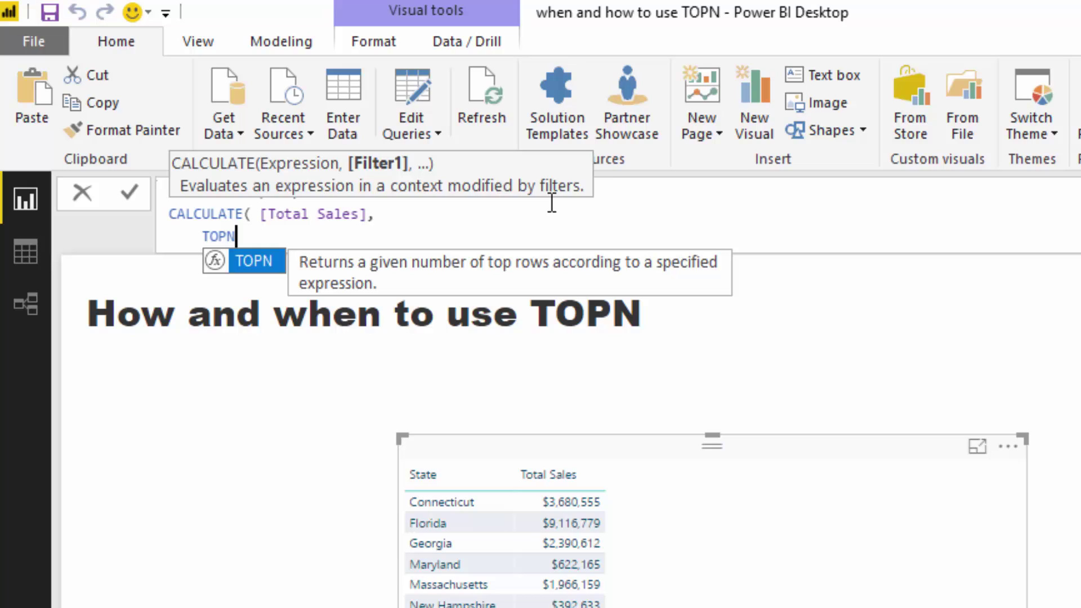
pyautogui.write('( ')
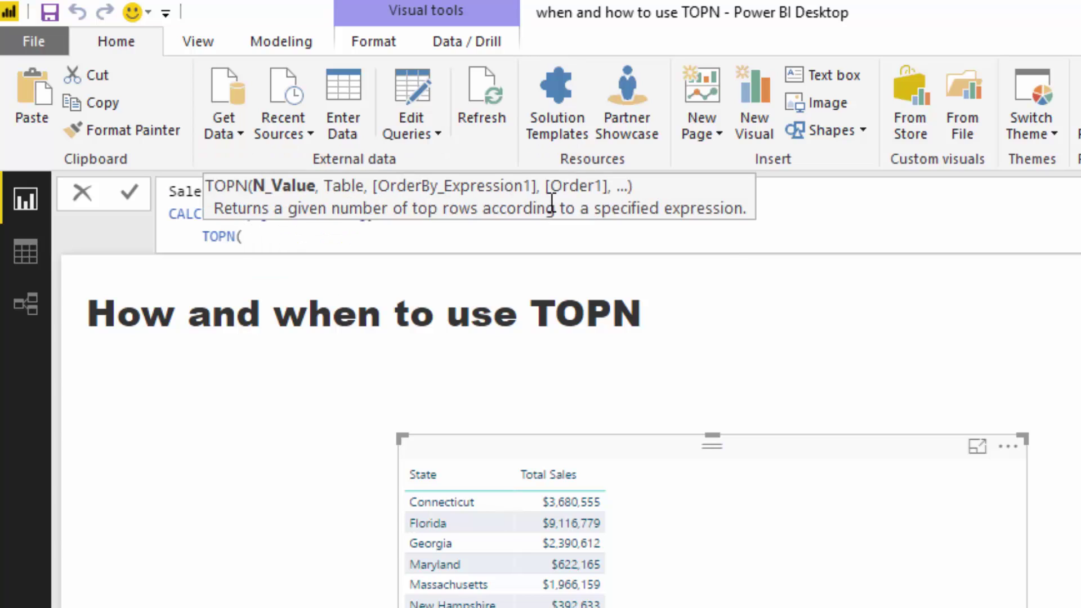
pyautogui.write('2, ')
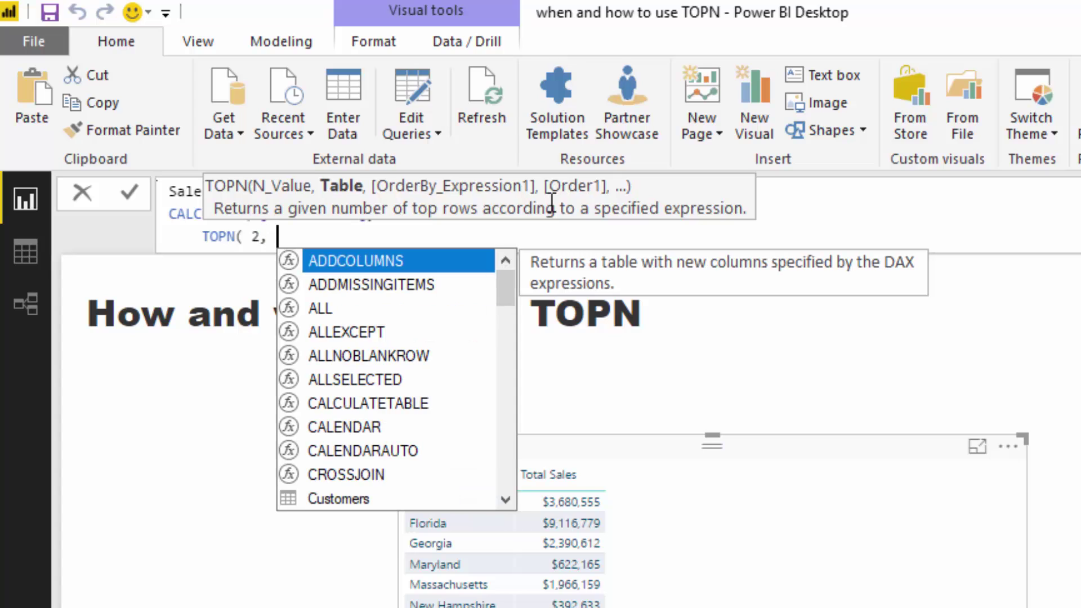
pyautogui.write('Prod')
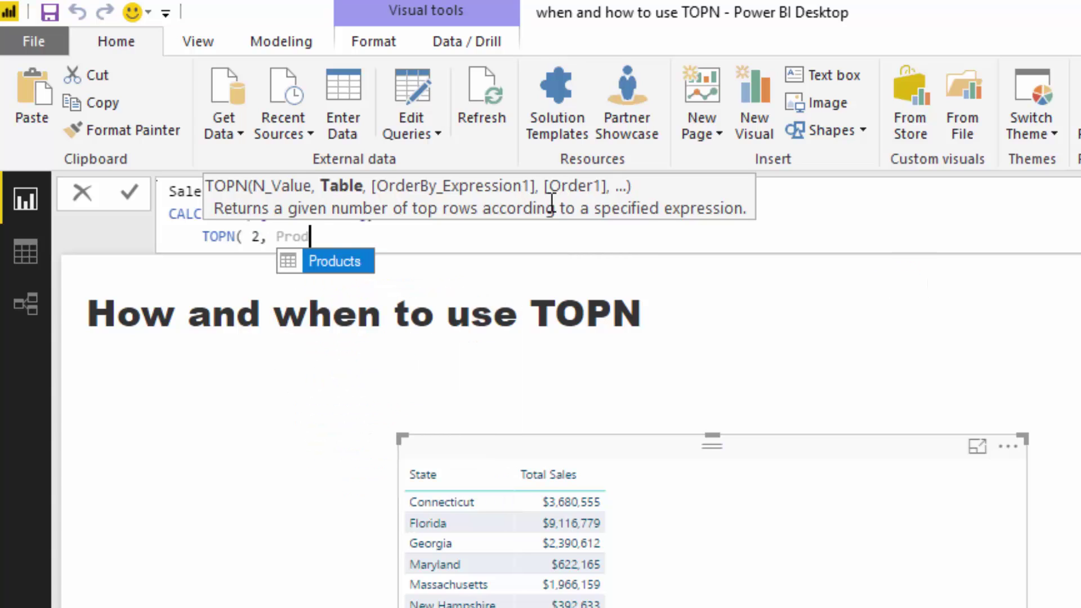
pyautogui.press('Tab')
pyautogui.write(', ')
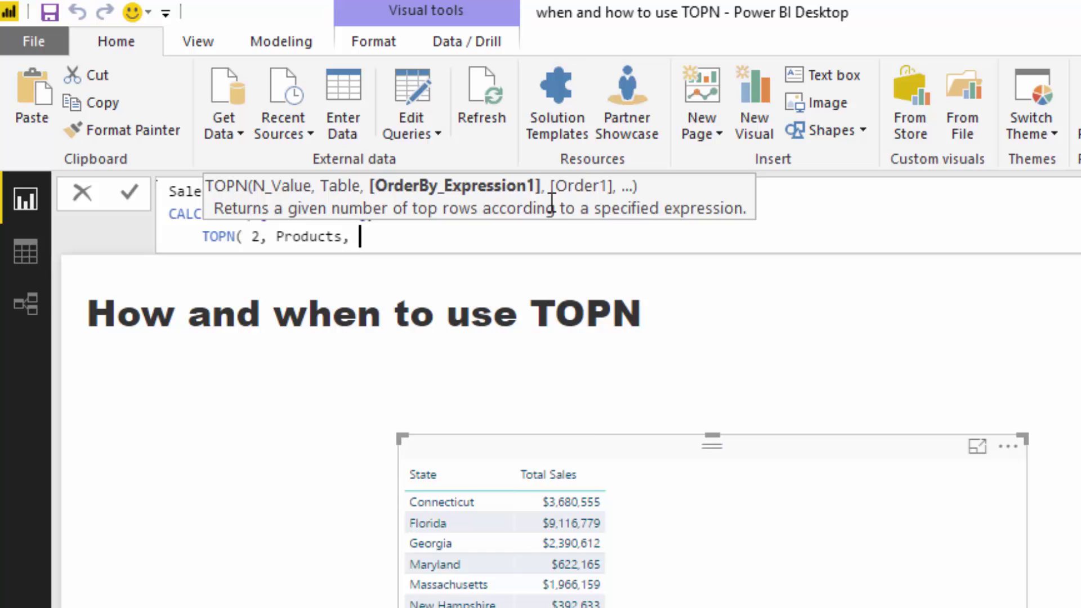
pyautogui.write('Pro')
pyautogui.press('Down')
pyautogui.press('Down')
pyautogui.press('Down')
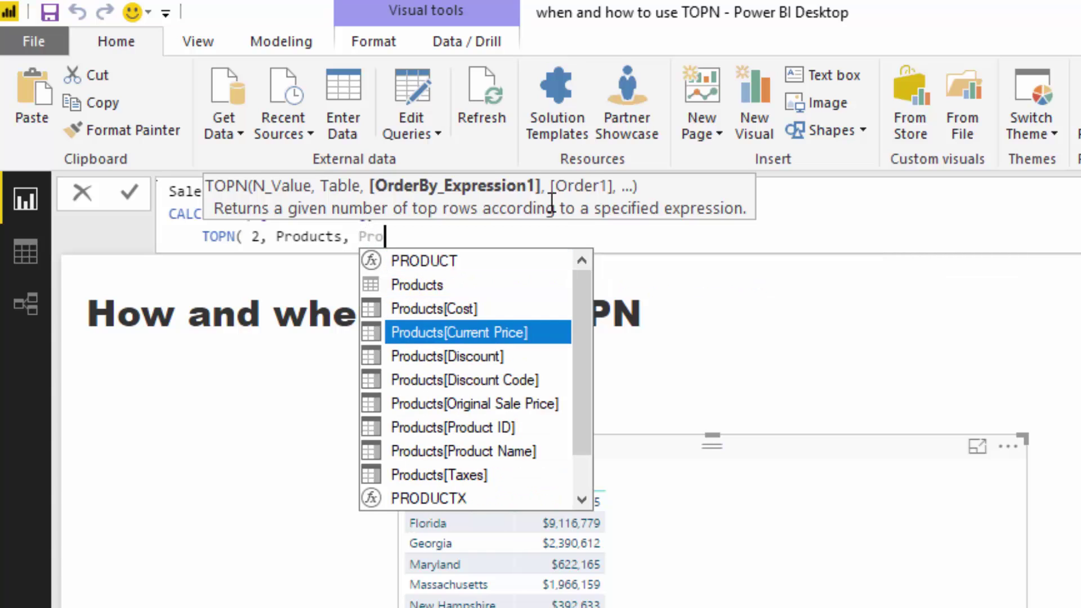
pyautogui.press('Down')
pyautogui.press('Down')
pyautogui.press('Down')
pyautogui.press('Down')
pyautogui.press('Down')
pyautogui.press('Tab')
pyautogui.write(',')
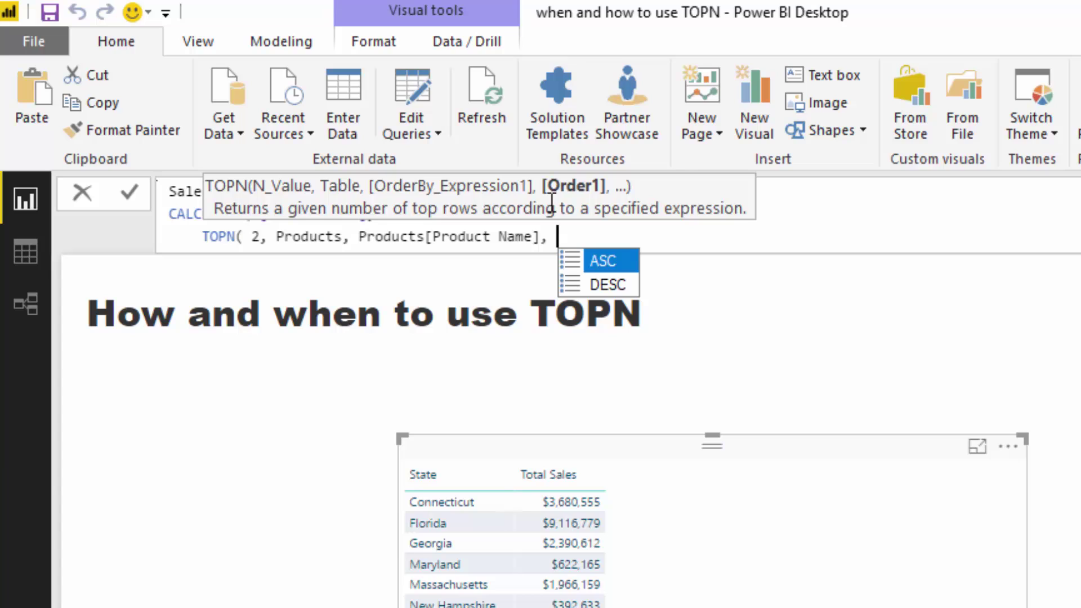
pyautogui.press('Tab')
pyautogui.write(')')
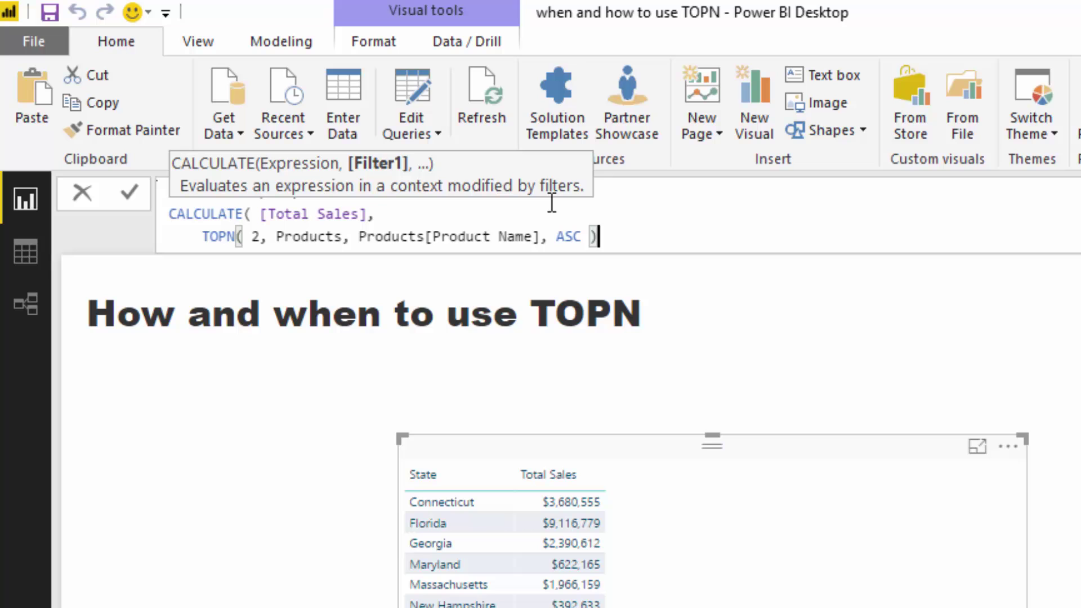
pyautogui.write(' )')
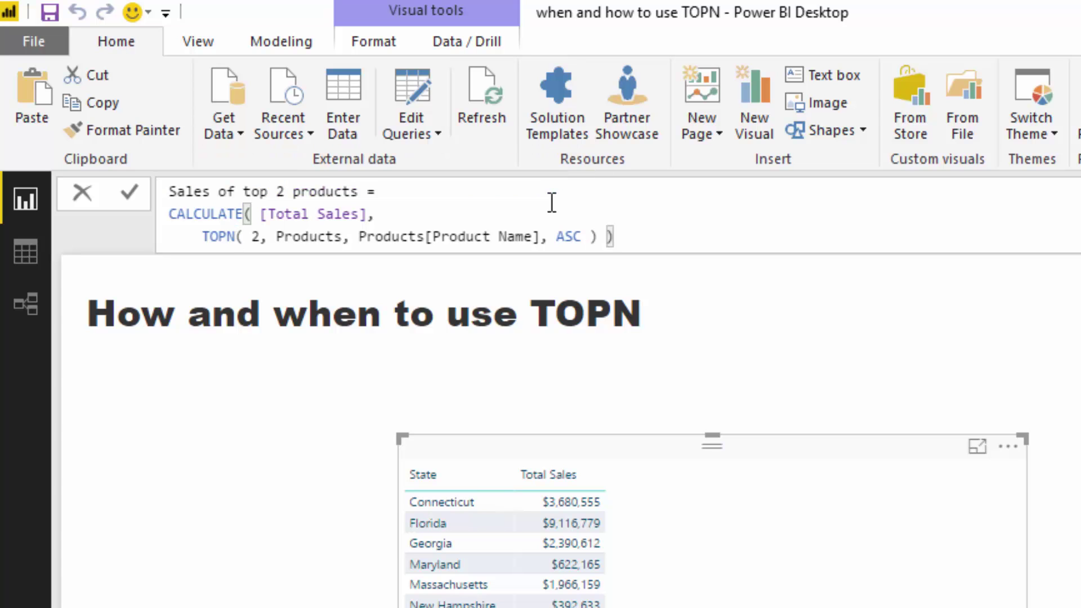
pyautogui.press('Return')
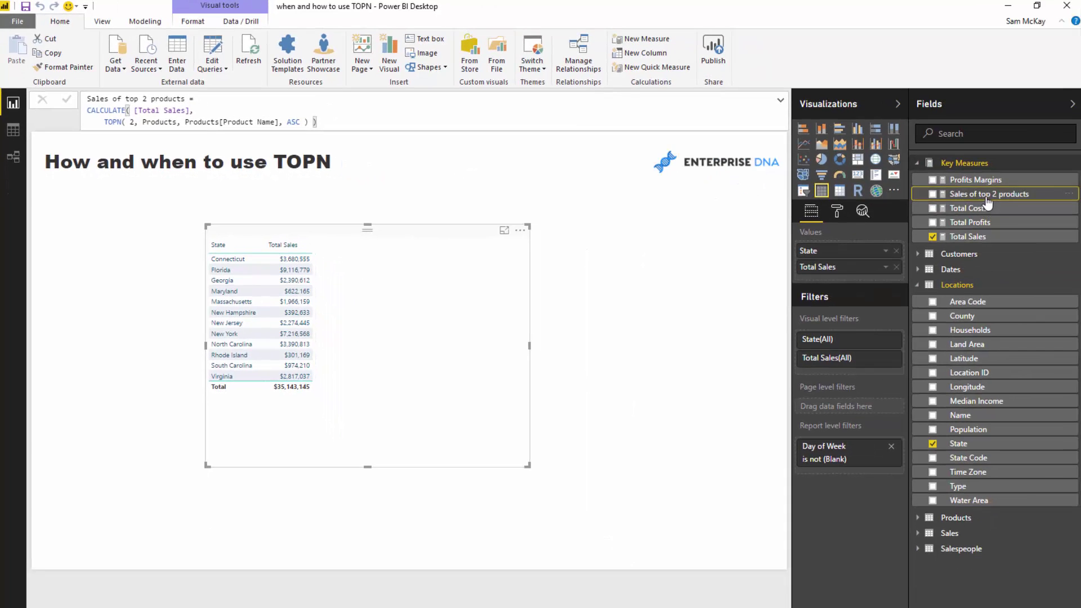
# - Add the Sales of top 2 products measure as a column in the State table
pyautogui.moveTo(986, 198); pyautogui.dragTo(434, 314)
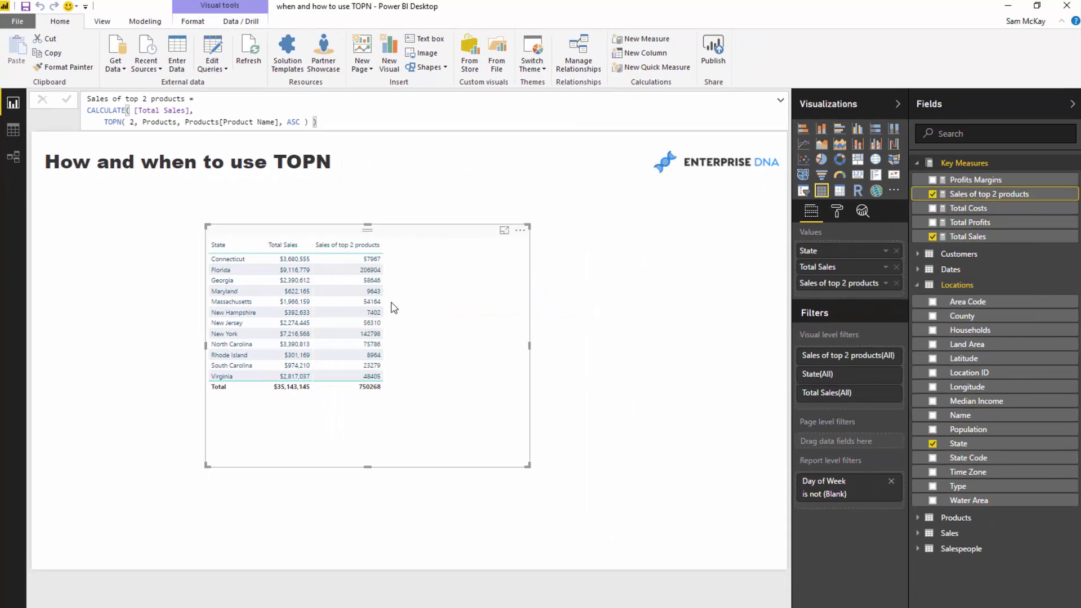
pyautogui.click(967, 208)
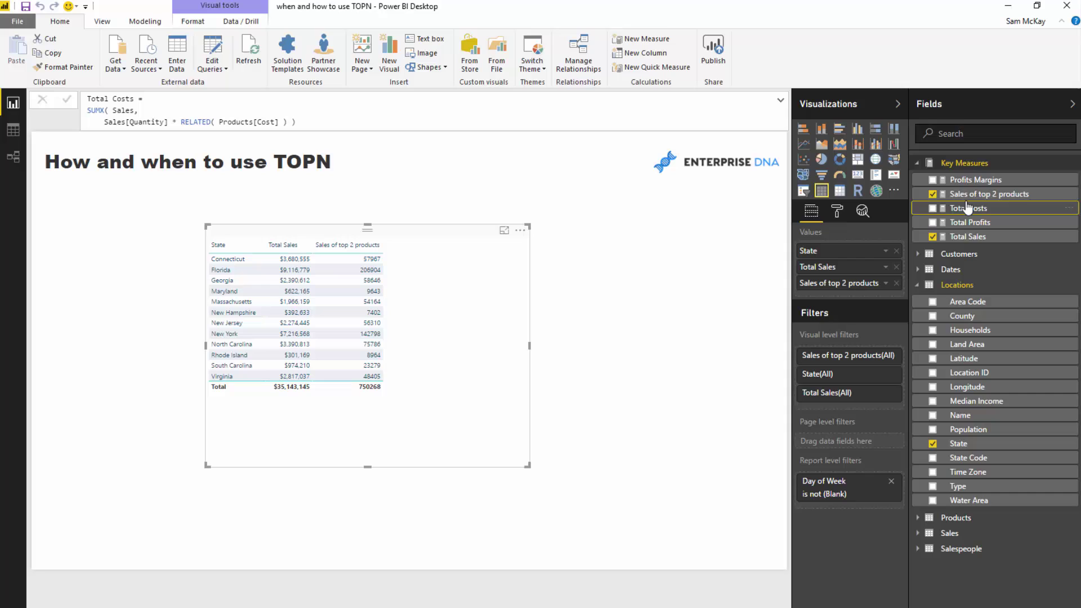
pyautogui.click(974, 194)
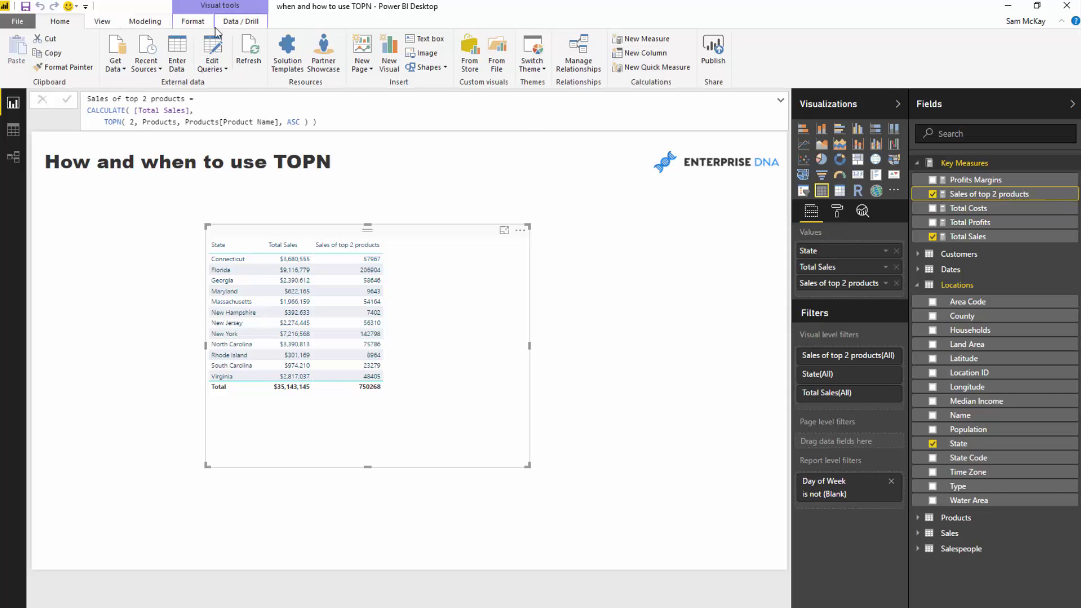
# - Format the measure as $ English (United States) currency and select its ASC sort order
pyautogui.click(192, 20)
pyautogui.click(144, 20)
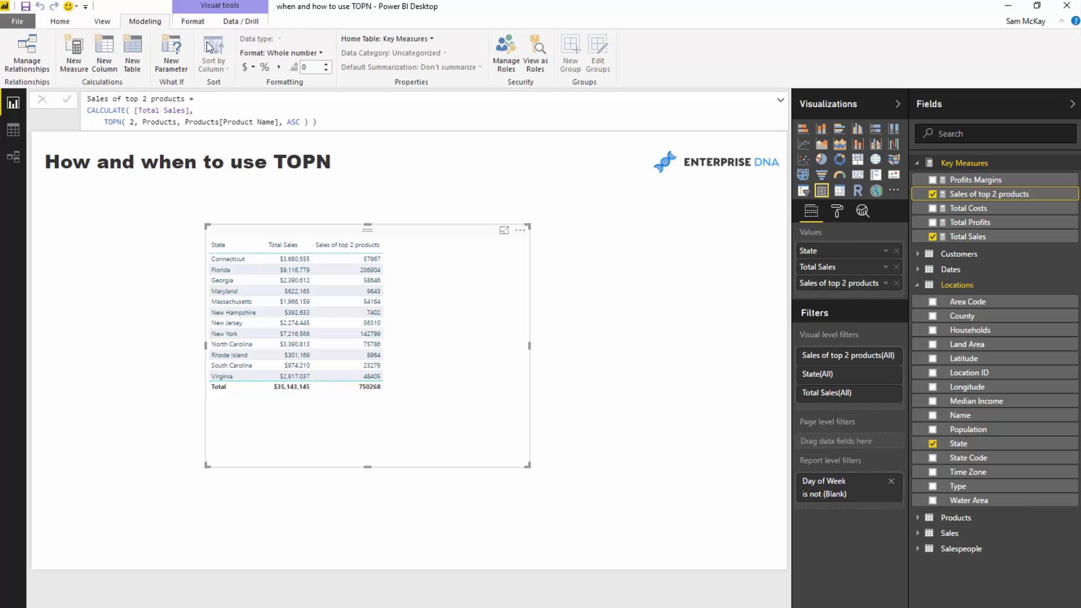
pyautogui.click(248, 67)
pyautogui.click(283, 172)
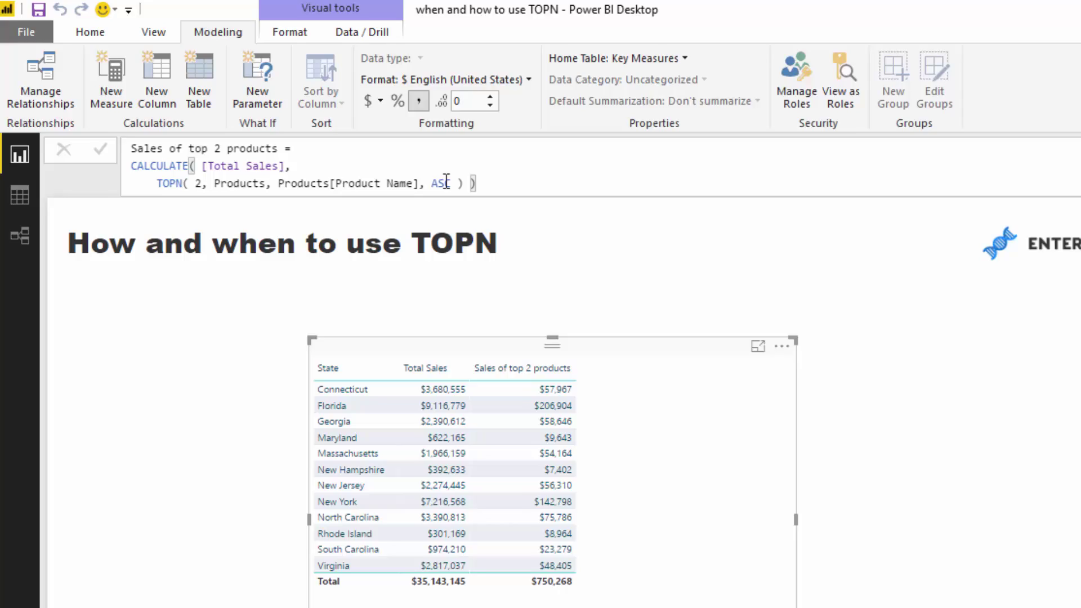
pyautogui.hotkey('shift', 'Left')
pyautogui.hotkey('shift', 'Left')
pyautogui.hotkey('shift', 'Left')
# - Change the TOPN order to DESC, commit, then revert it to ASC
pyautogui.write('D')
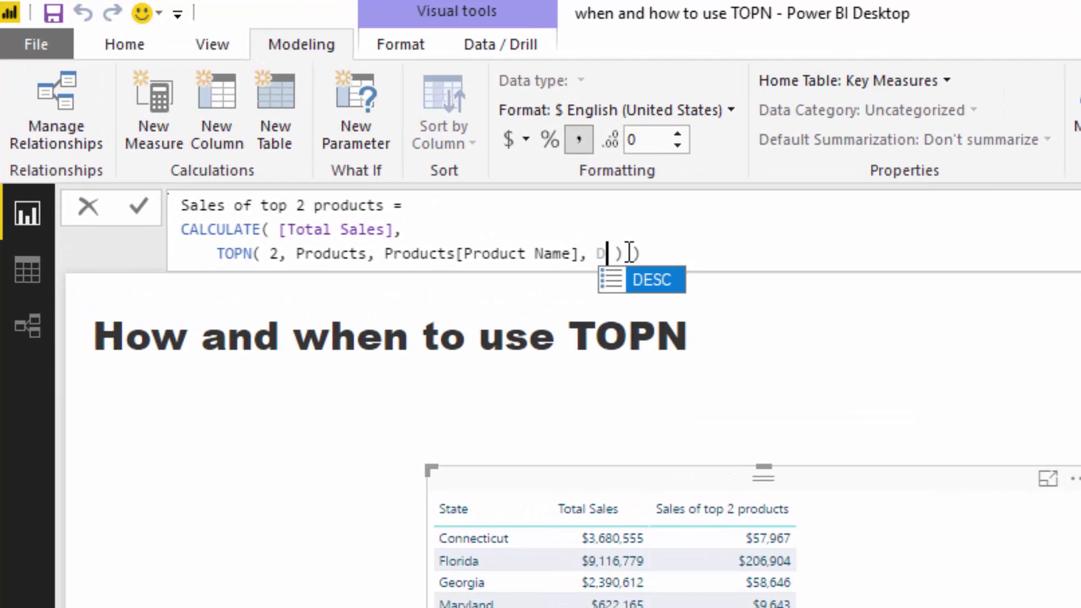
pyautogui.write('ESC')
pyautogui.press('Return')
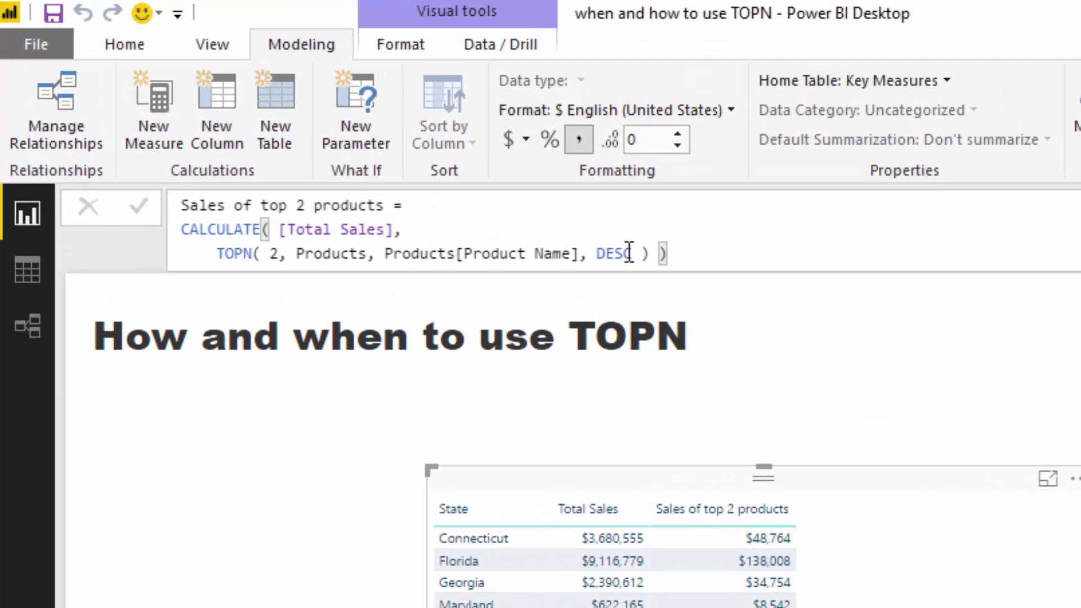
pyautogui.click(628, 253)
pyautogui.hotkey('shift', 'Left')
pyautogui.hotkey('shift', 'Left')
pyautogui.hotkey('shift', 'Left')
pyautogui.hotkey('shift', 'Left')
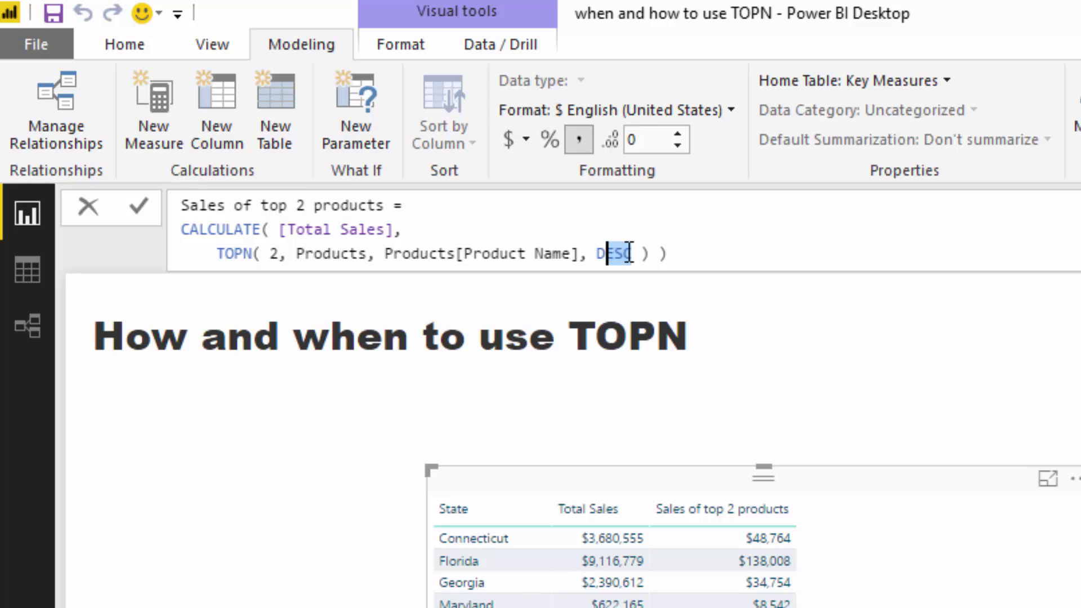
pyautogui.write('ASC')
pyautogui.press('Return')
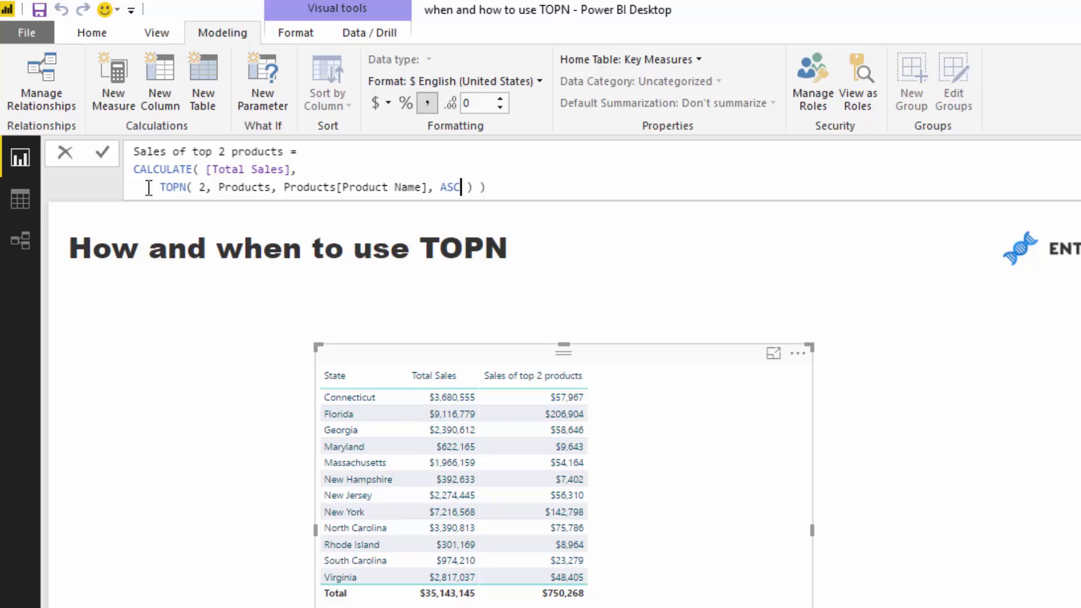
# - Highlight the TOPN expression in the formula, then clear the selection and reselect the measure
pyautogui.moveTo(160, 187); pyautogui.dragTo(476, 187)
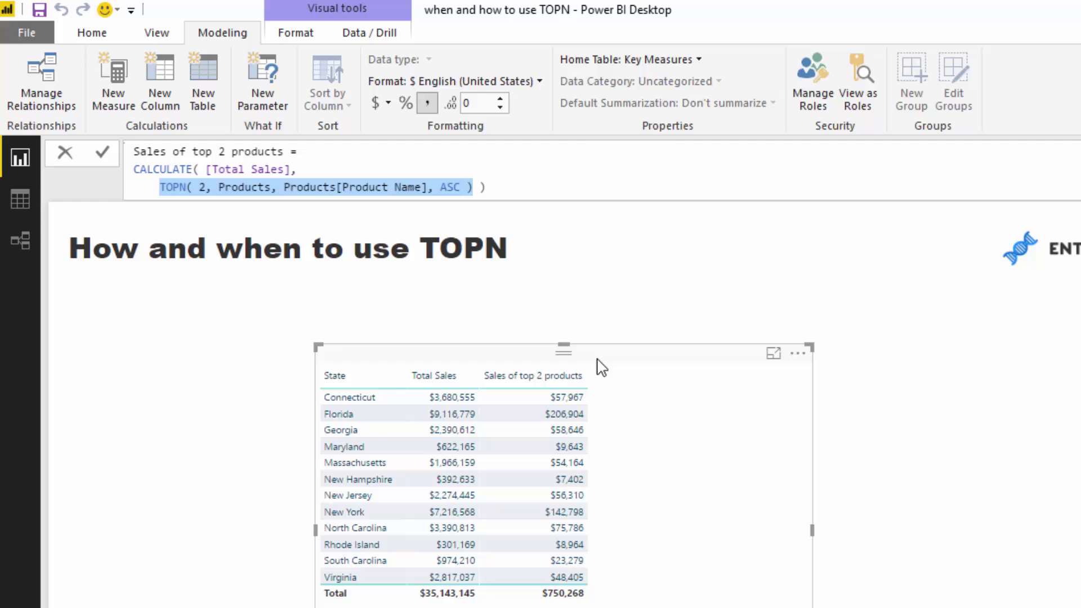
pyautogui.click(641, 362)
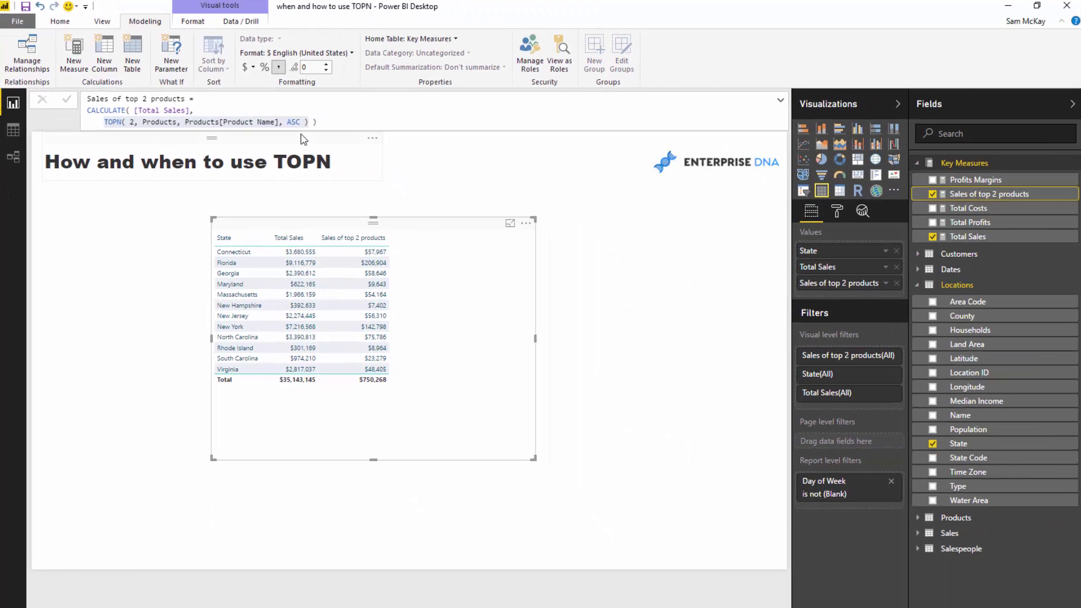
pyautogui.click(957, 208)
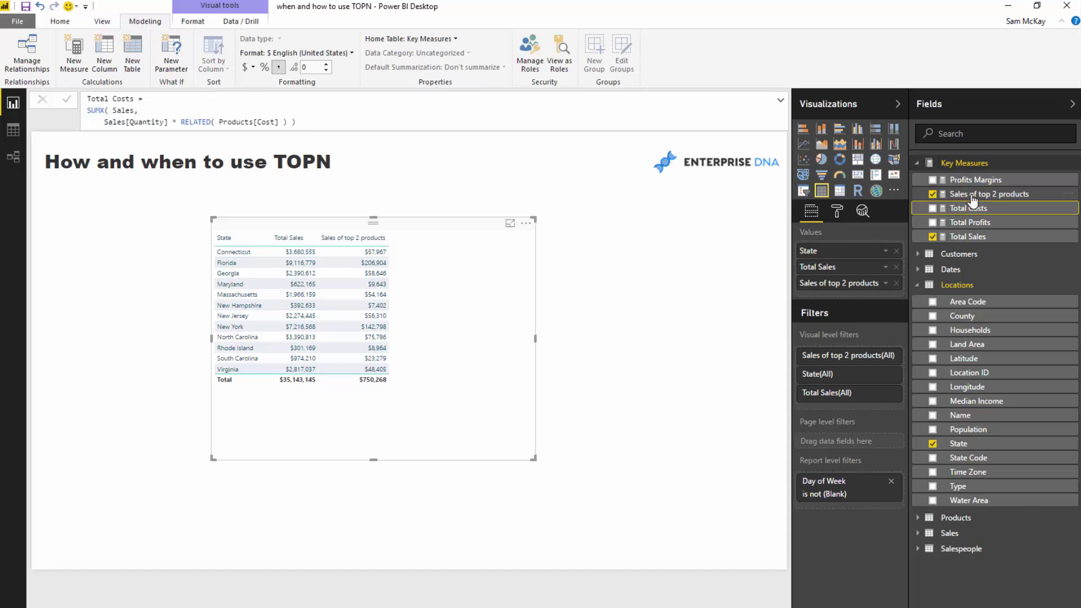
pyautogui.click(956, 193)
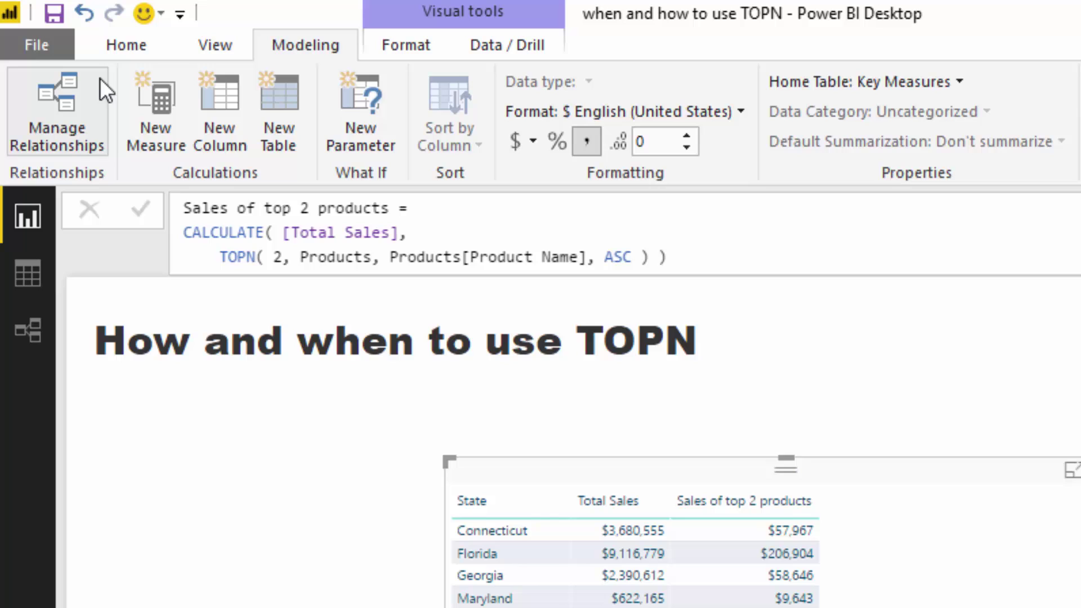
# - Start a new measure named 'Sales of Top 2 Products SUMX'
pyautogui.click(144, 93)
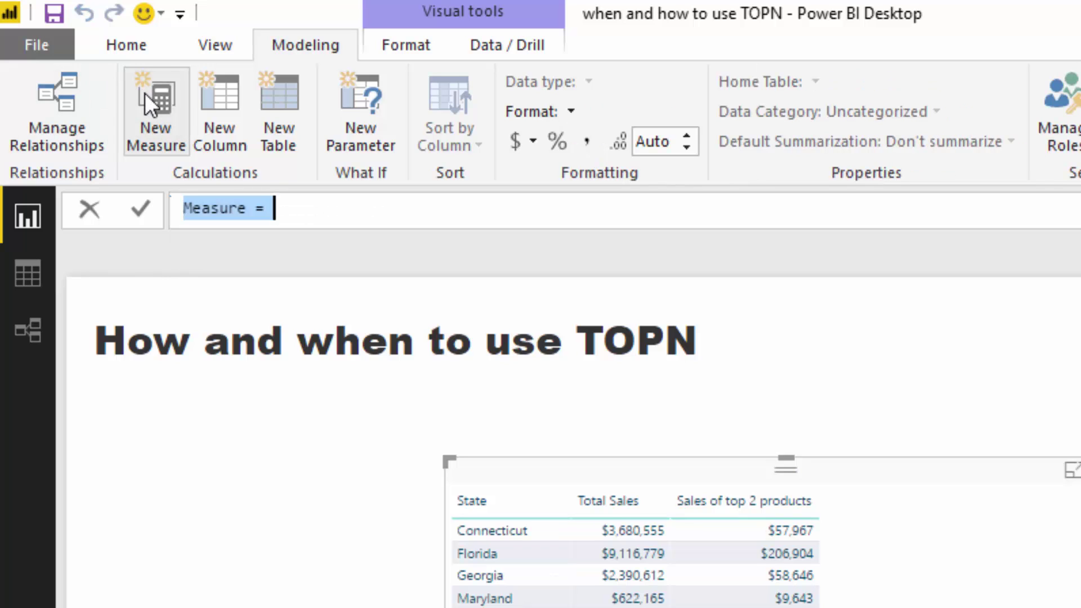
pyautogui.write('Sales o')
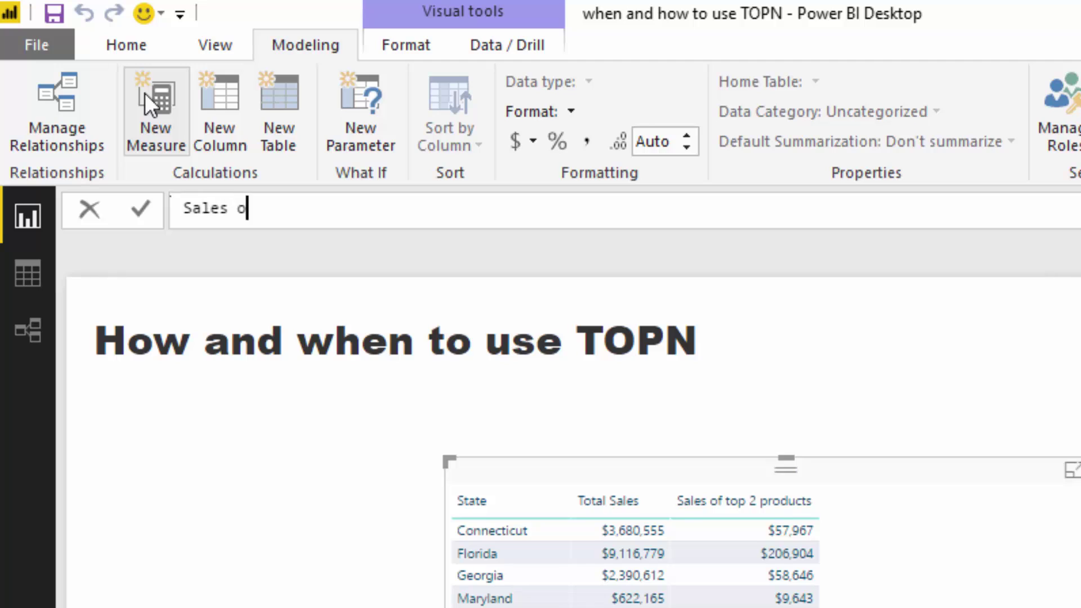
pyautogui.write('f top 2 Produc')
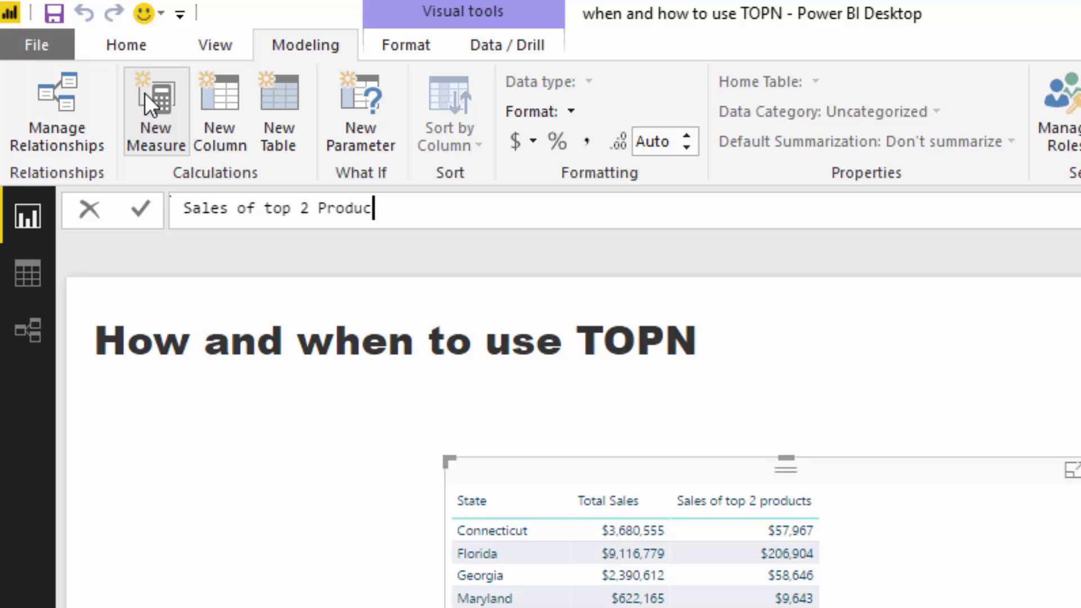
pyautogui.write('ts')
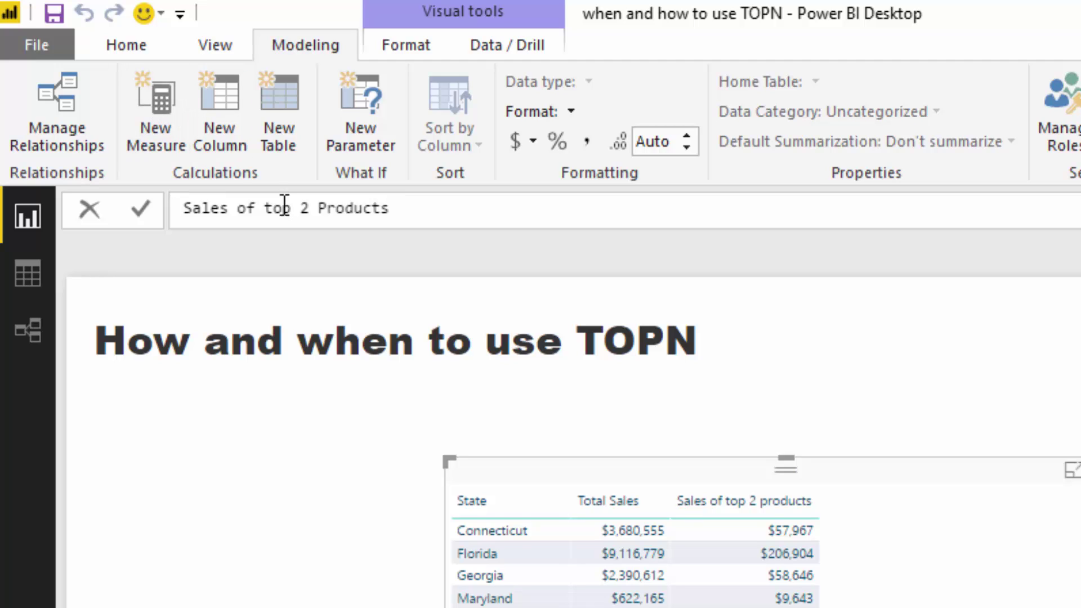
pyautogui.click(275, 208)
pyautogui.press('BackSpace')
pyautogui.write('T')
pyautogui.write('SUMX =')
pyautogui.hotkey('shift', 'Return')
# - Write SUMX( TOPN( 2, Products, across indented formula lines
pyautogui.write('SUMX(')
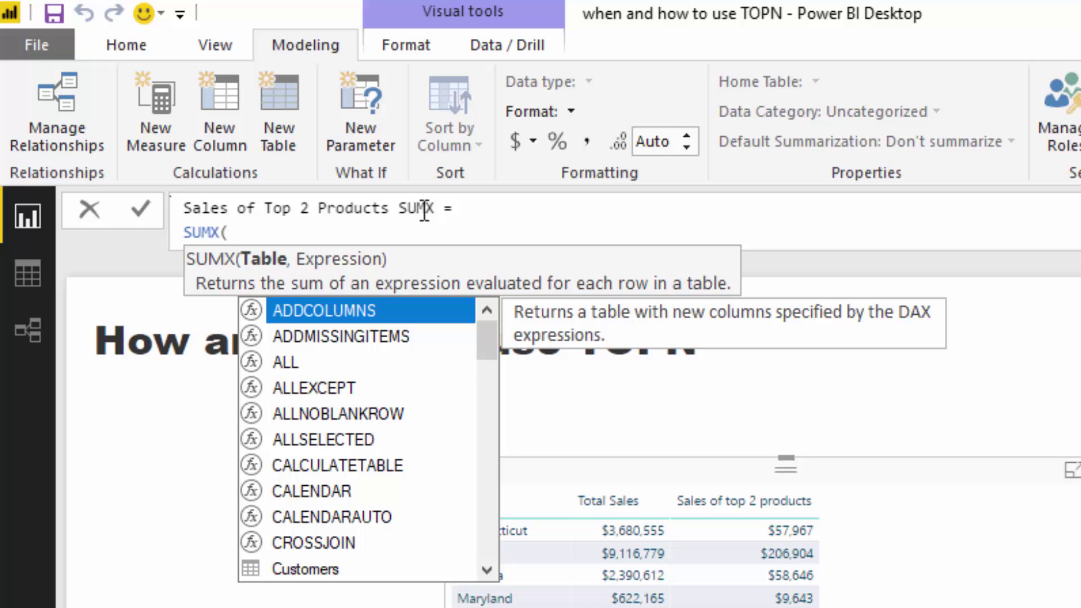
pyautogui.hotkey('shift', 'Return')
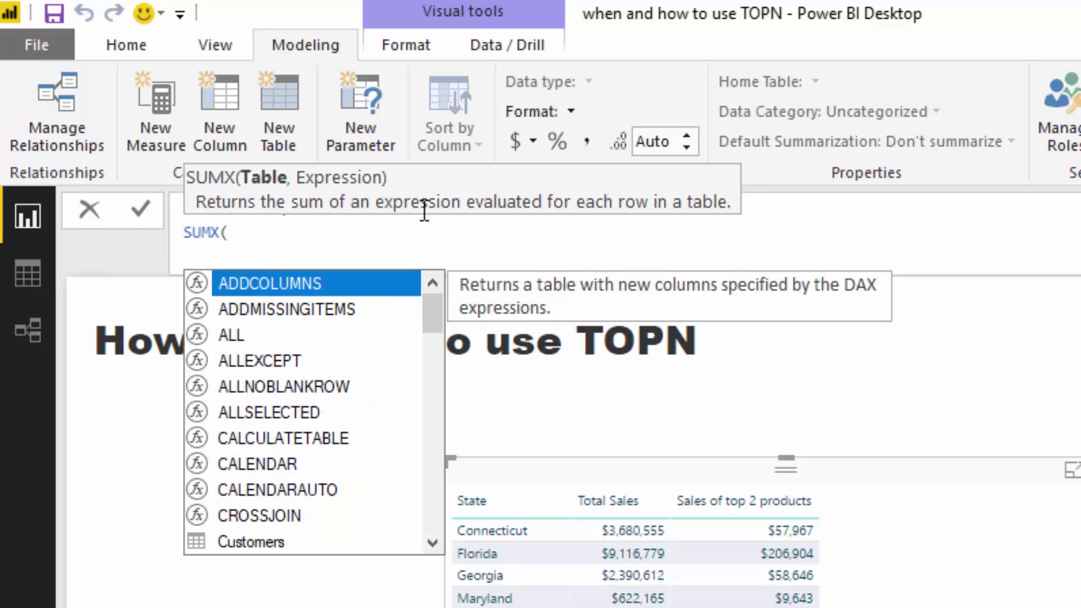
pyautogui.press('Tab')
pyautogui.write('TOPN')
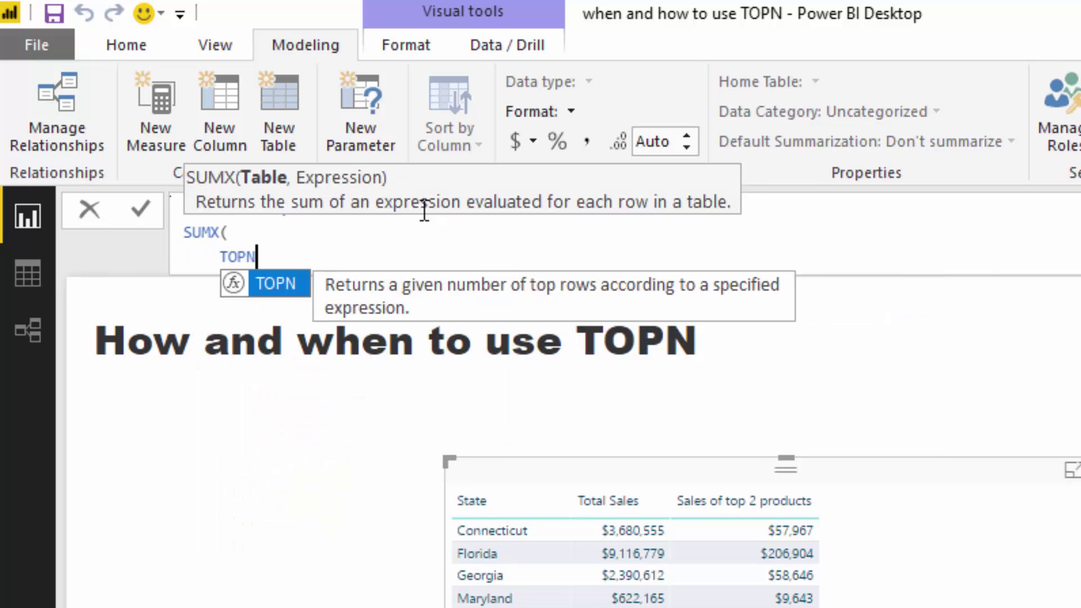
pyautogui.write('( 2,')
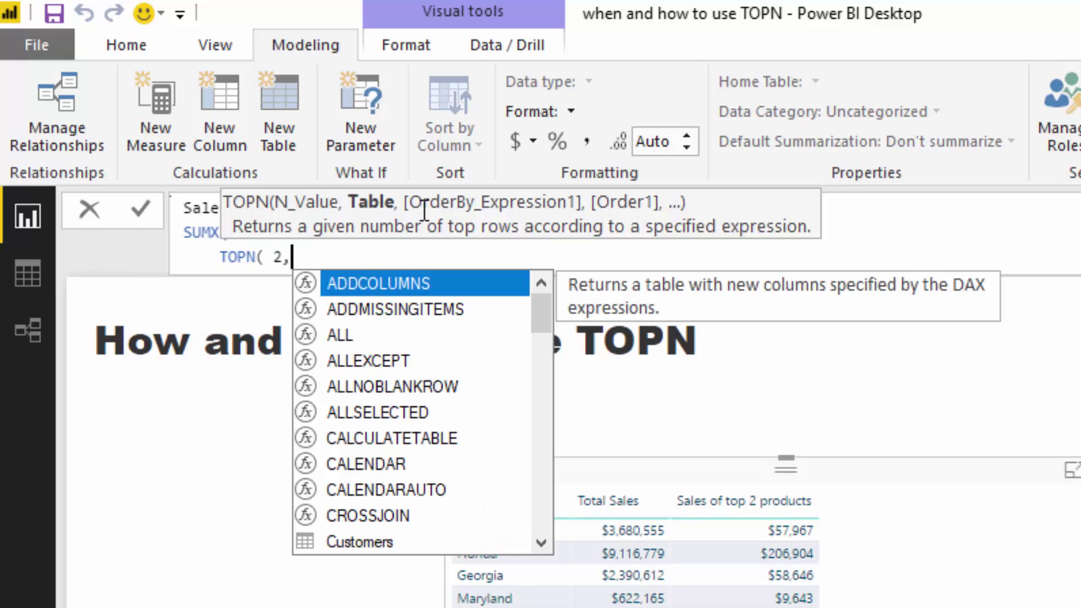
pyautogui.hotkey('shift', 'Return')
pyautogui.press('Escape')
pyautogui.press('Tab')
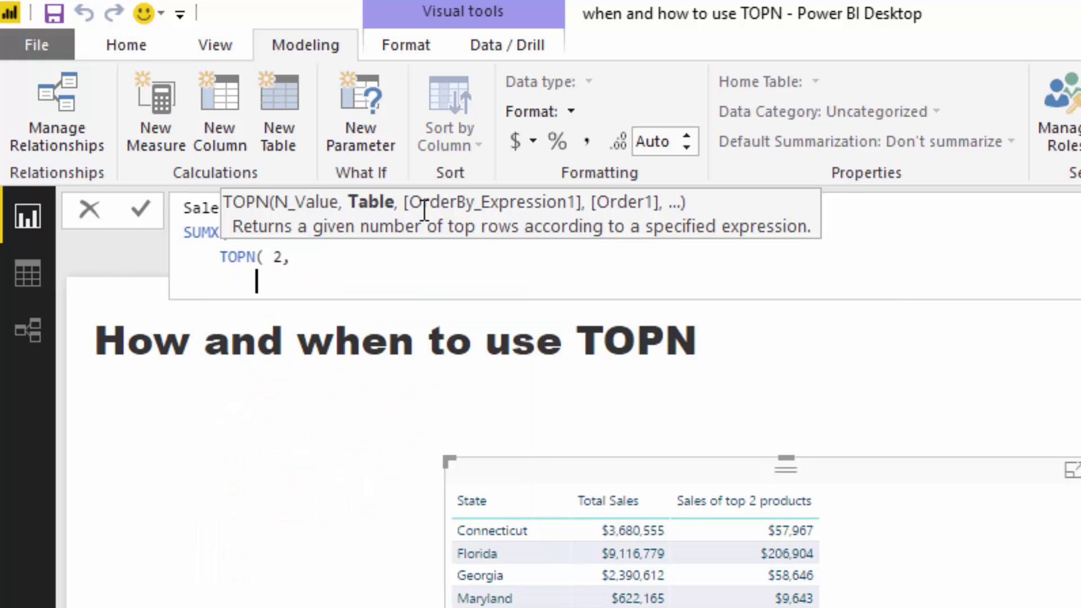
pyautogui.write('Prod')
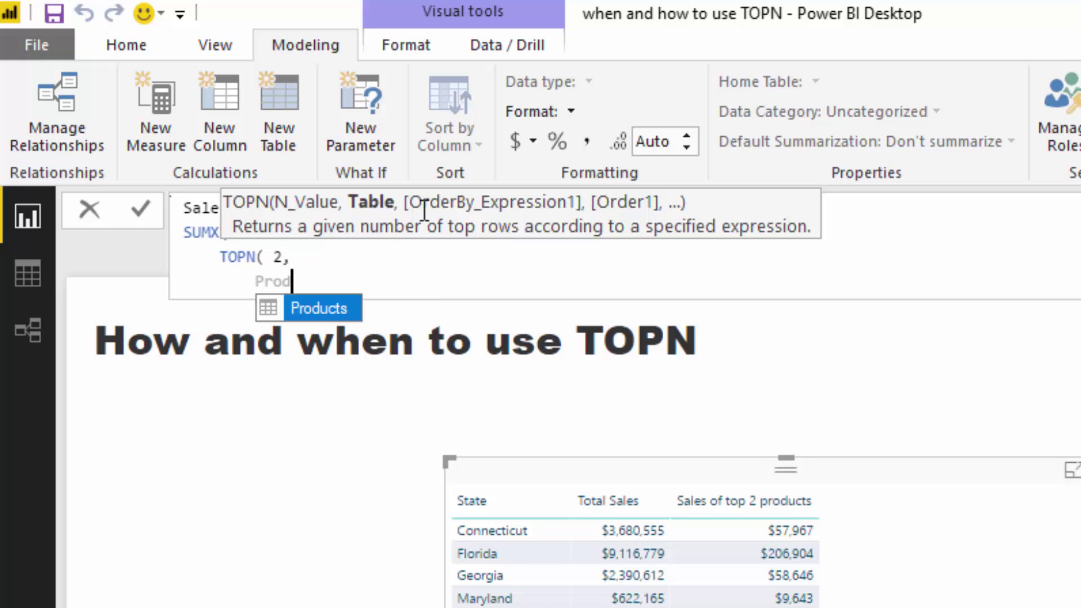
pyautogui.write('ucts,')
# - Complete the arguments with Products[Product Name], ASC ), then [Total Sales]
pyautogui.hotkey('shift', 'Return')
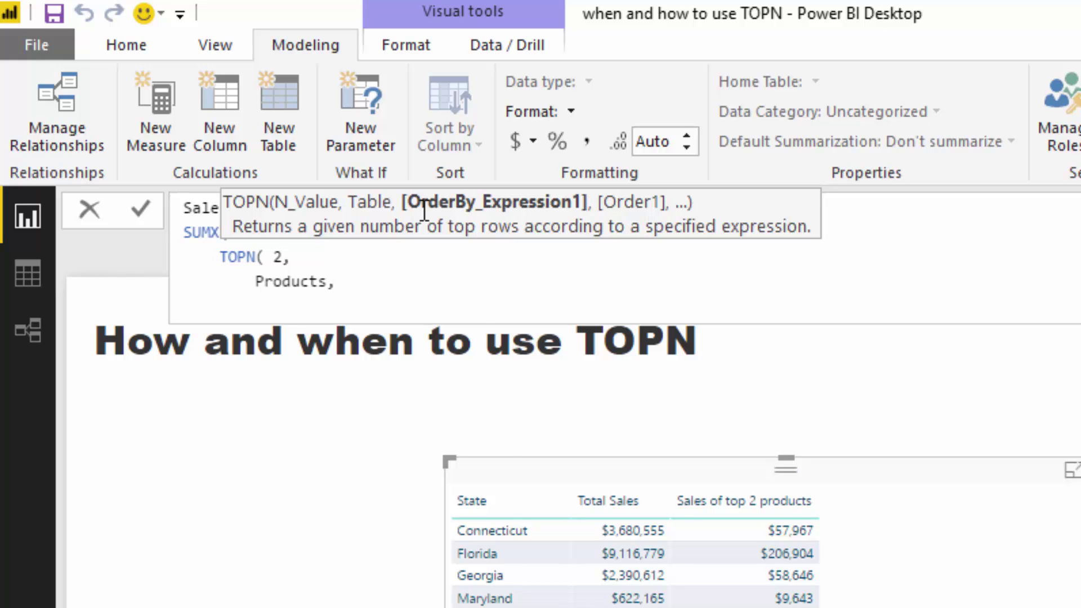
pyautogui.write('Pro')
pyautogui.press('Down')
pyautogui.press('Down')
pyautogui.press('Down')
pyautogui.press('Down')
pyautogui.press('Down')
pyautogui.press('Down')
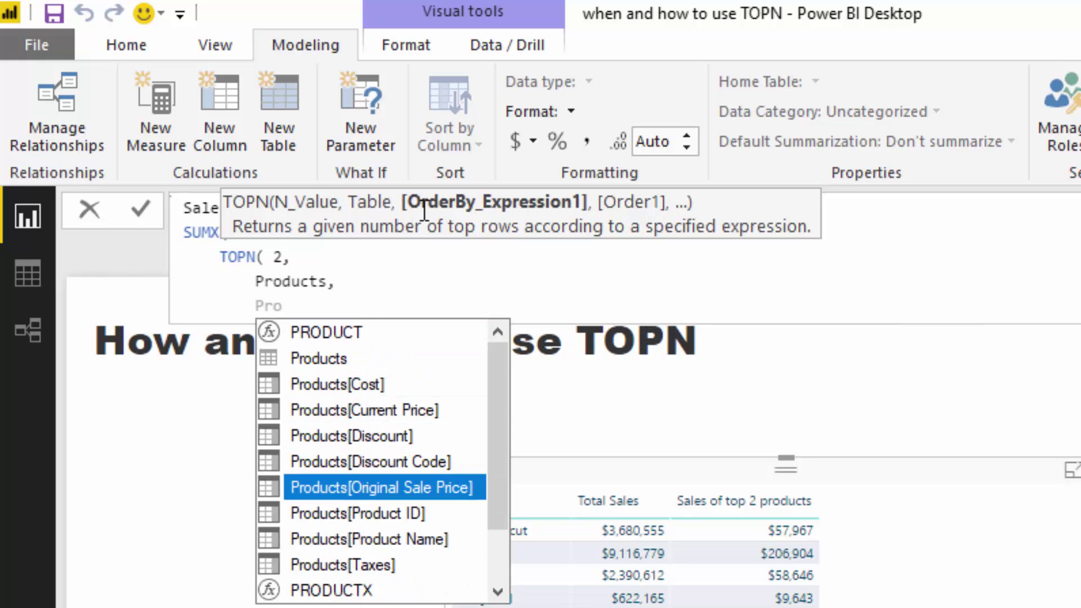
pyautogui.press('Down')
pyautogui.press('Down')
pyautogui.press('Tab')
pyautogui.write(',')
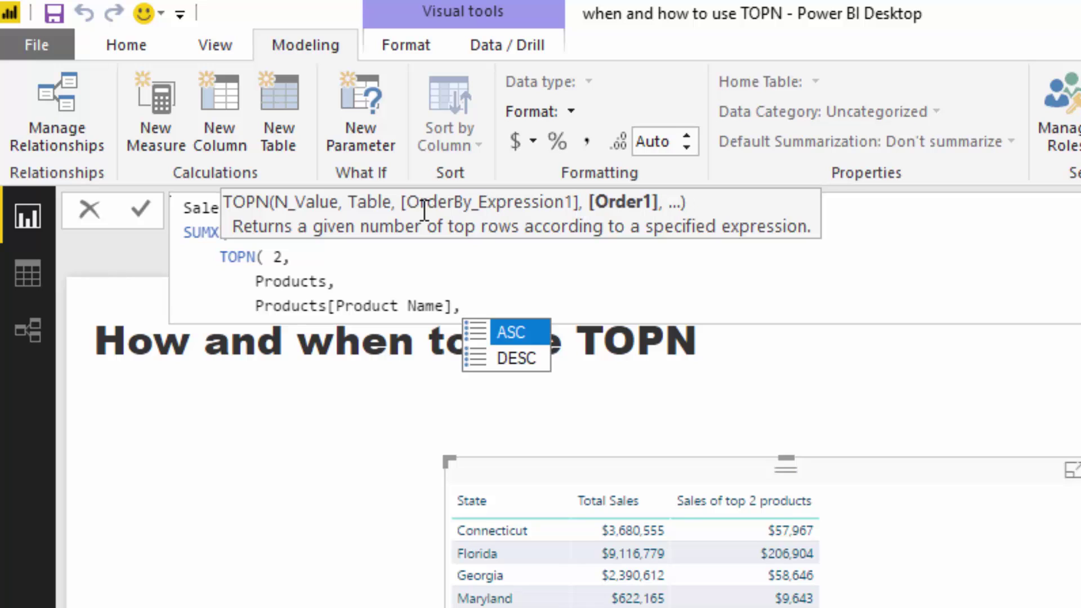
pyautogui.press('Tab')
pyautogui.write('),')
pyautogui.hotkey('shift', 'Return')
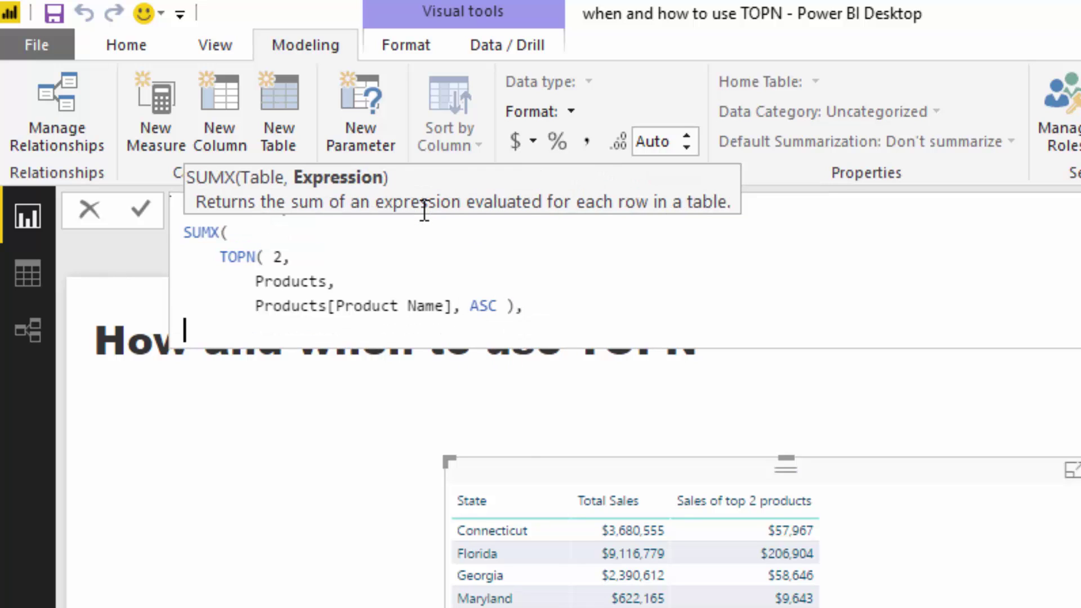
pyautogui.hotkey('shift', 'Tab')
pyautogui.write('Tot')
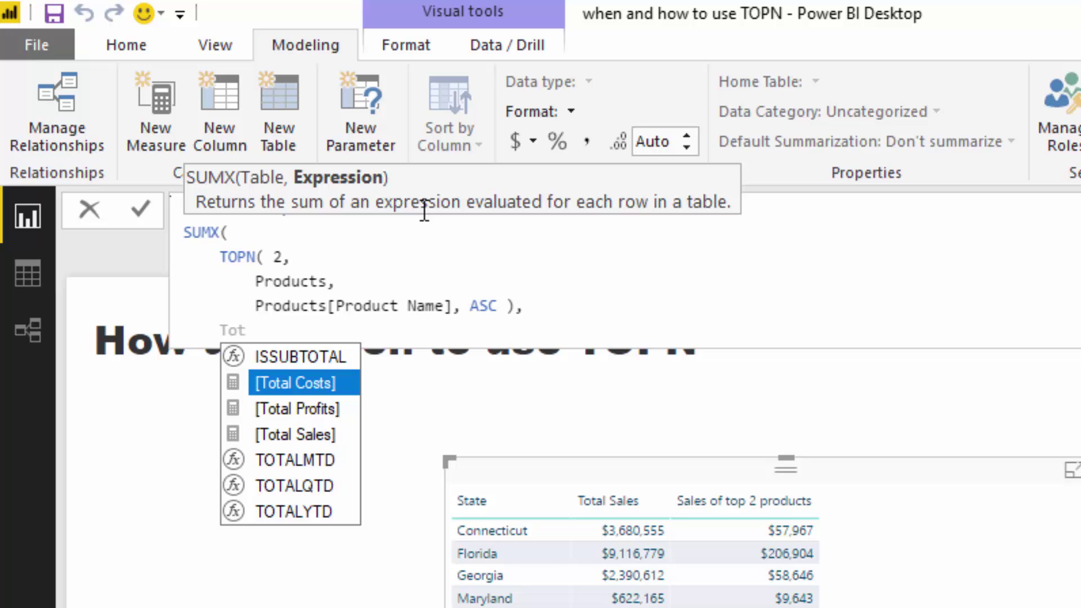
pyautogui.press('Down')
pyautogui.press('Down')
pyautogui.press('Tab')
# - Close the SUMX formula, add it to the State table, and format it as $ English (United States)
pyautogui.write(')')
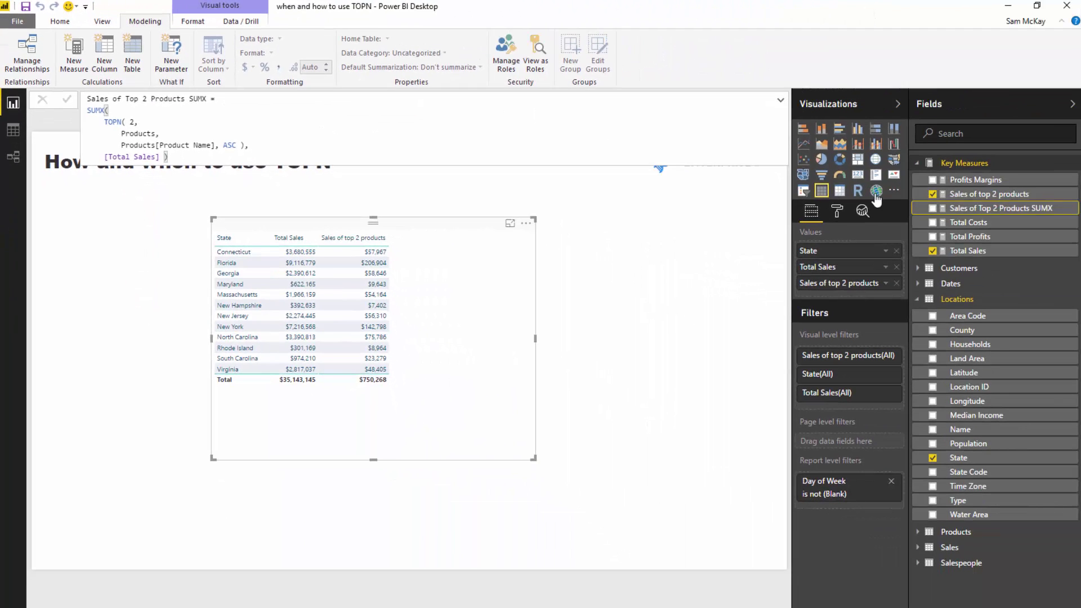
pyautogui.moveTo(991, 207); pyautogui.dragTo(427, 309)
pyautogui.click(989, 193)
pyautogui.click(990, 208)
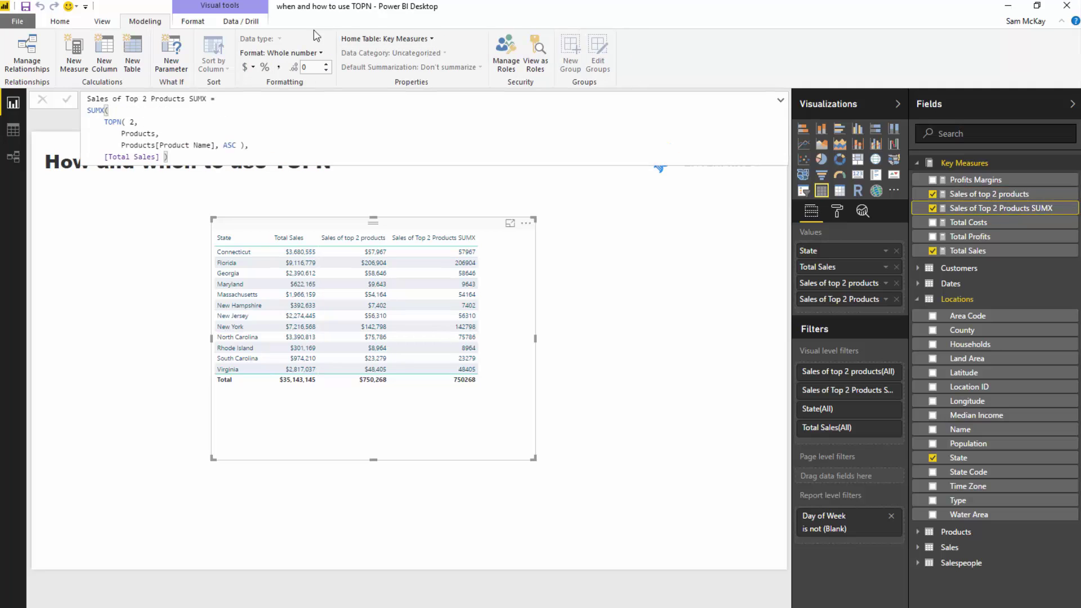
pyautogui.click(252, 67)
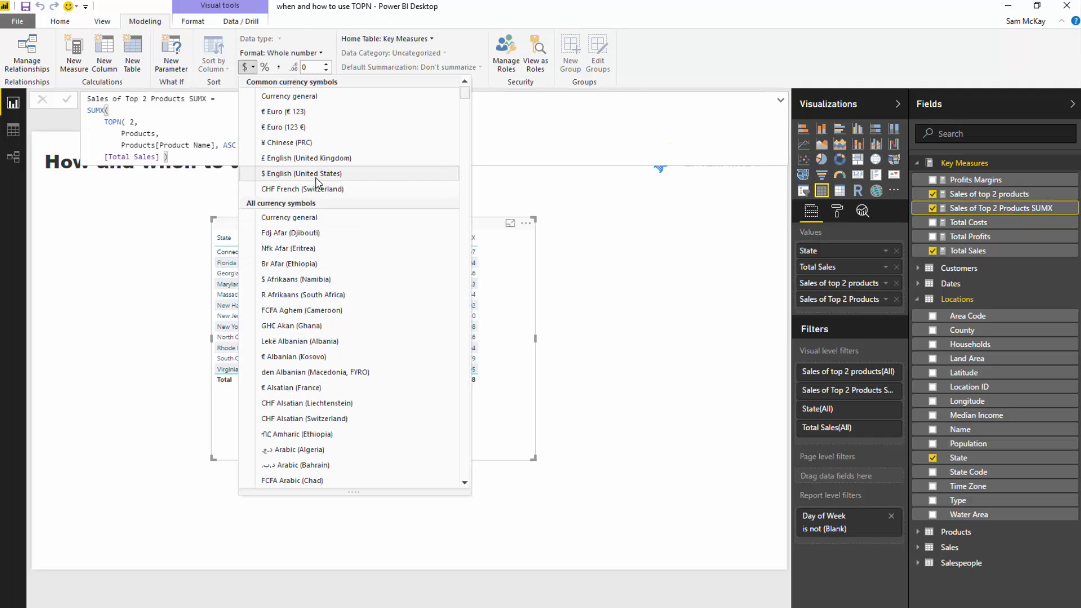
pyautogui.click(316, 174)
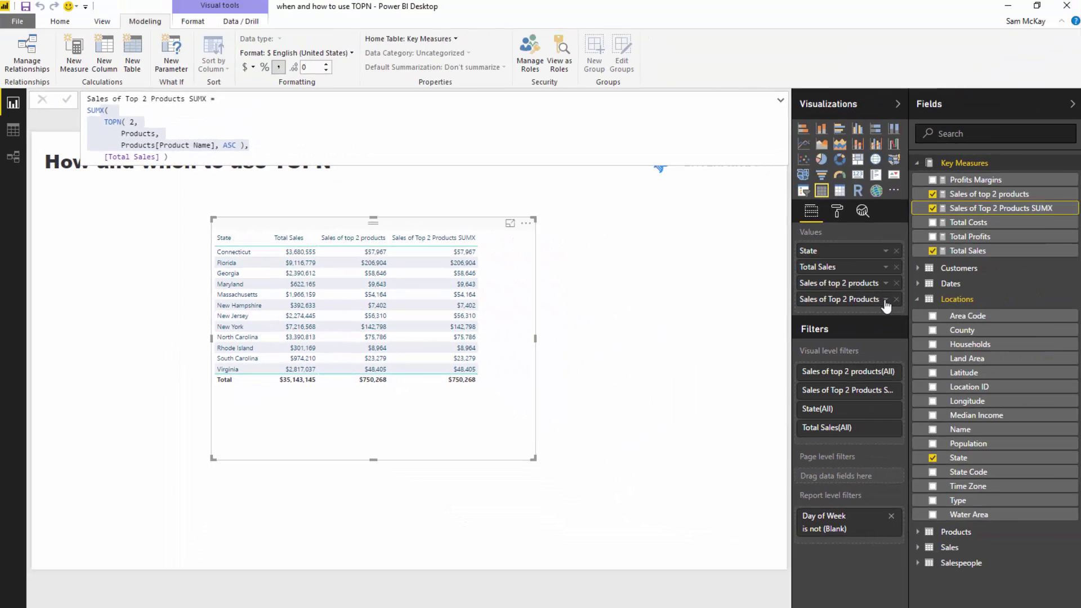
# - Apply muted teal data bars to the SUMX column and widen the State table visual
pyautogui.rightClick(874, 298)
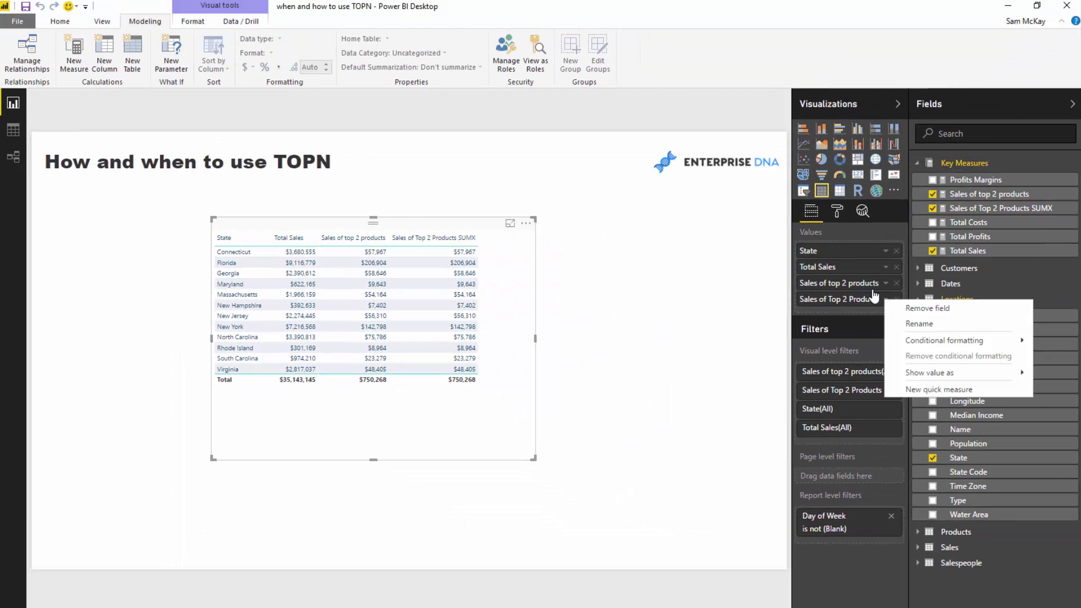
pyautogui.moveTo(923, 340)
pyautogui.click(807, 374)
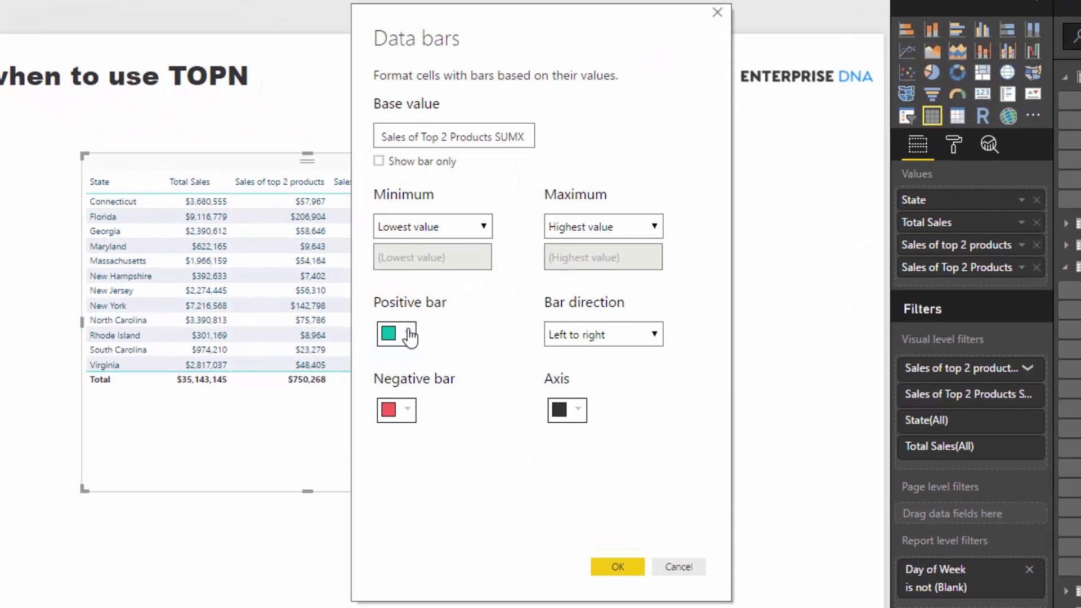
pyautogui.click(410, 337)
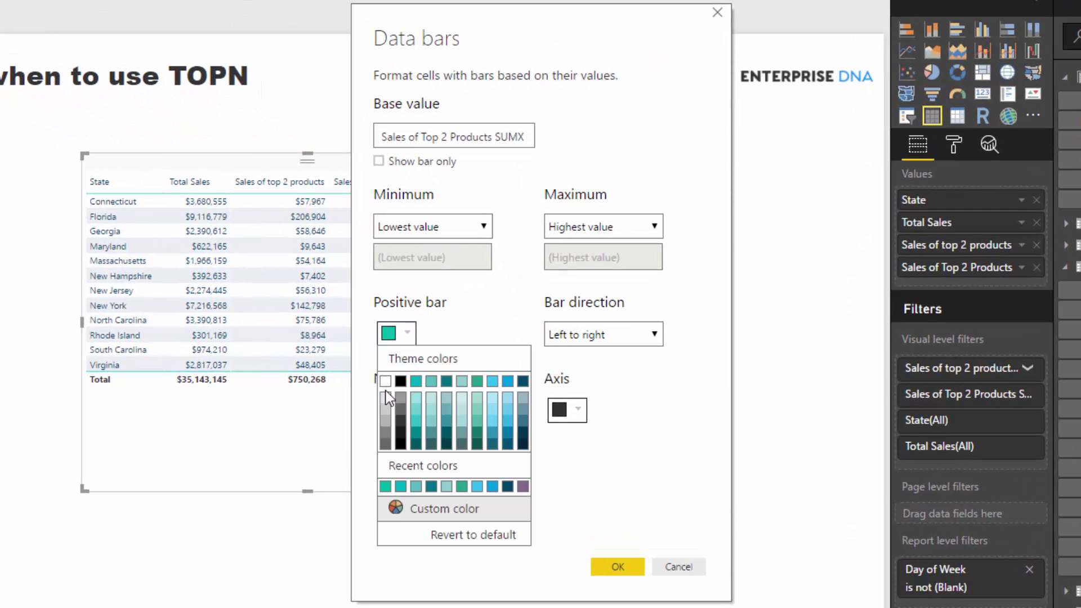
pyautogui.click(430, 401)
pyautogui.click(617, 566)
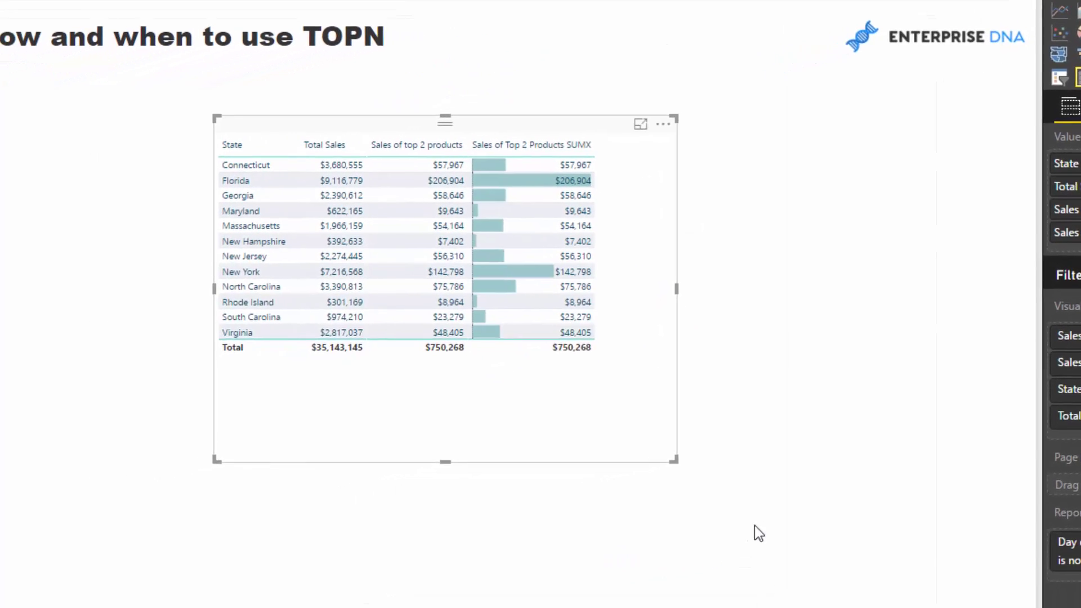
pyautogui.moveTo(673, 460); pyautogui.dragTo(846, 453)
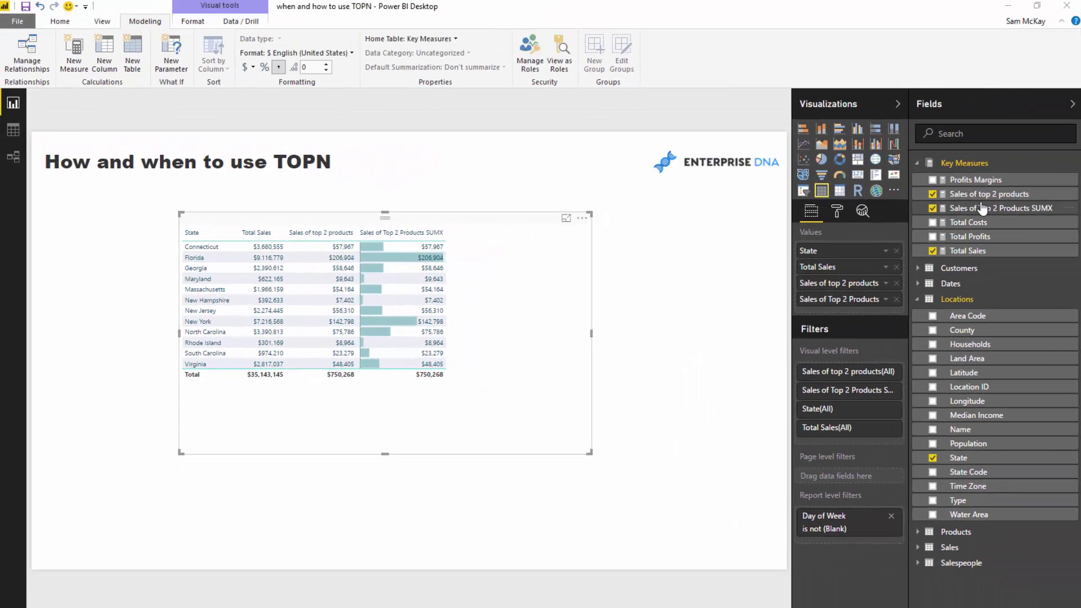
# - Copy the SUMX formula into a new measure
pyautogui.click(1072, 173)
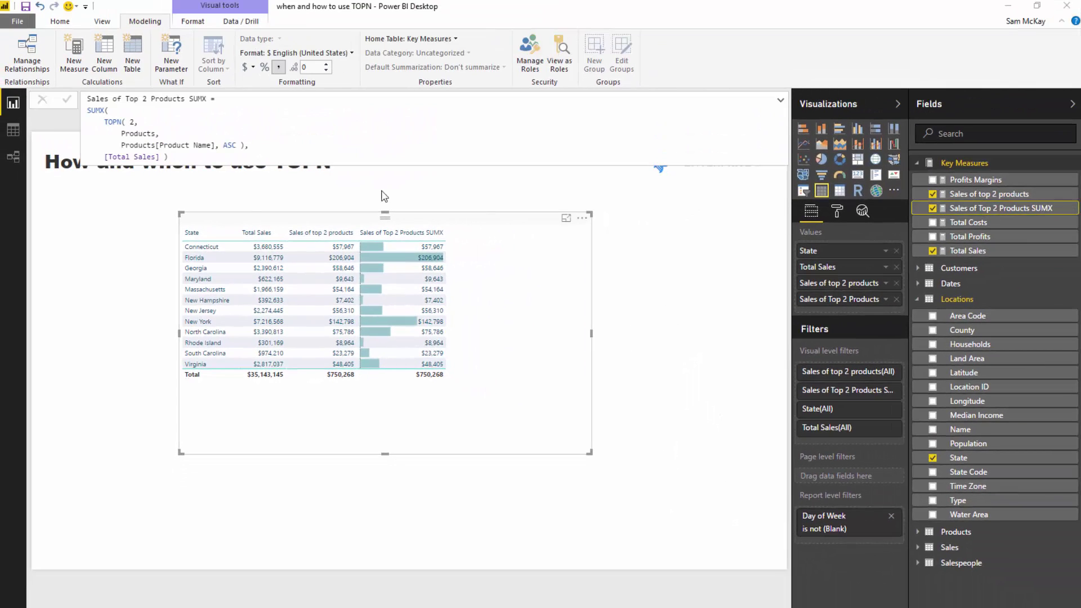
pyautogui.moveTo(184, 157); pyautogui.dragTo(86, 98)
pyautogui.hotkey('ctrl', 'c')
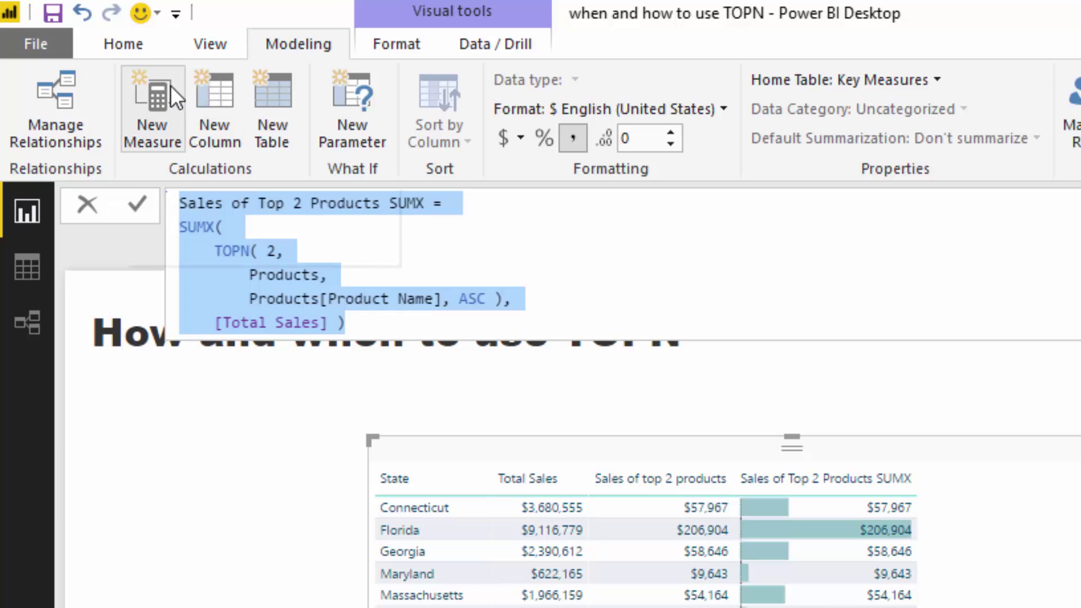
pyautogui.click(170, 85)
pyautogui.hotkey('ctrl', 'v')
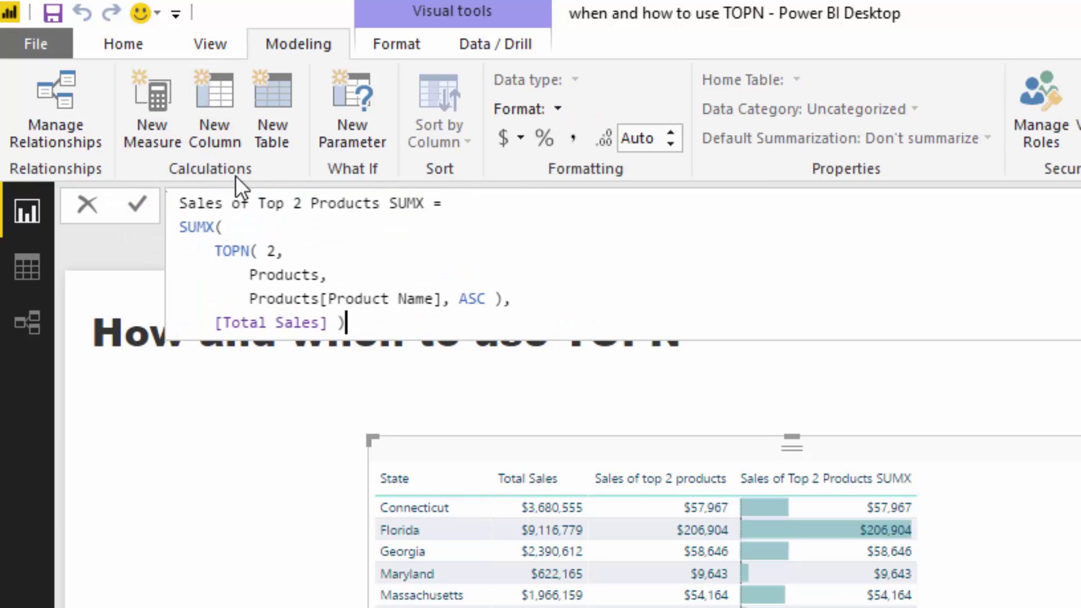
# - Rename the new measure to 'Sales of Top 10 Customers'
pyautogui.click(306, 203)
pyautogui.write('0')
pyautogui.doubleClick(307, 204)
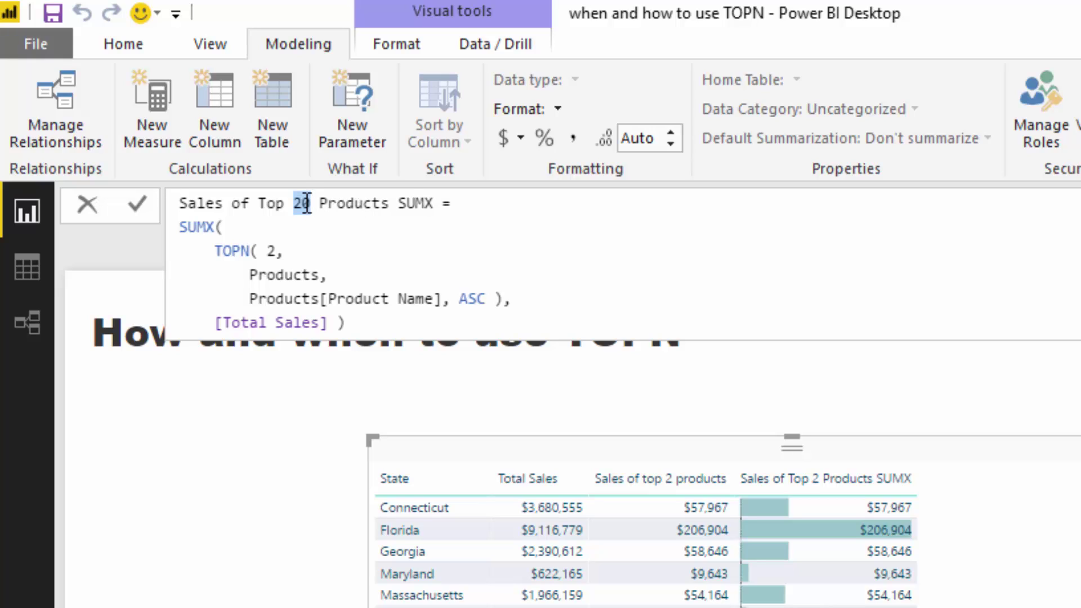
pyautogui.write('10')
pyautogui.press('Right')
pyautogui.hotkey('shift', 'Right')
pyautogui.hotkey('shift', 'Right')
pyautogui.hotkey('shift', 'Right')
pyautogui.hotkey('shift', 'Right')
pyautogui.hotkey('shift', 'Right')
pyautogui.hotkey('shift', 'Right')
pyautogui.hotkey('shift', 'Right')
pyautogui.hotkey('shift', 'Right')
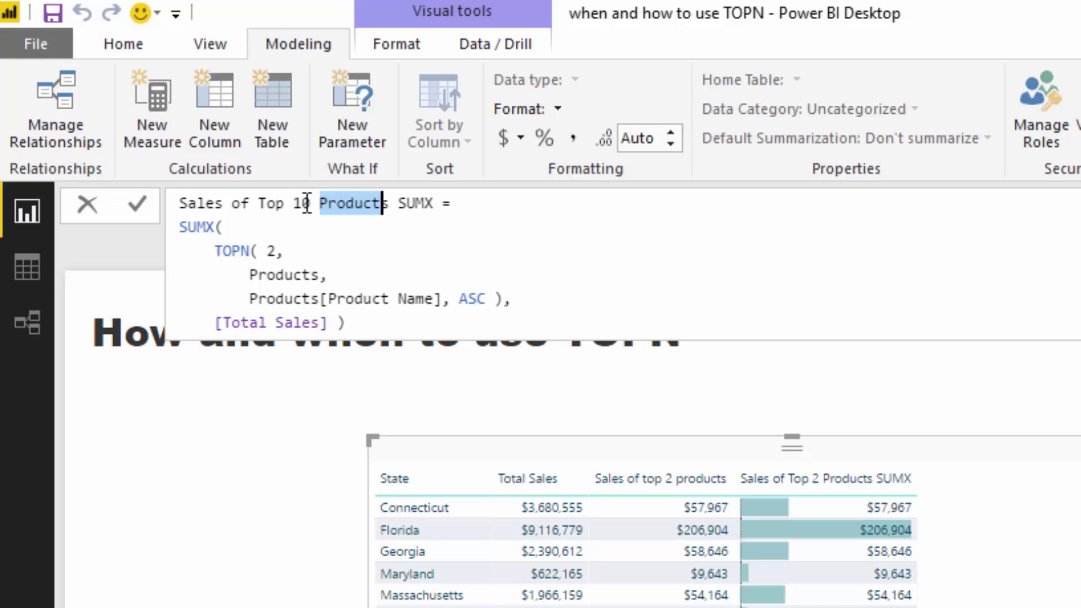
pyautogui.write('Customers')
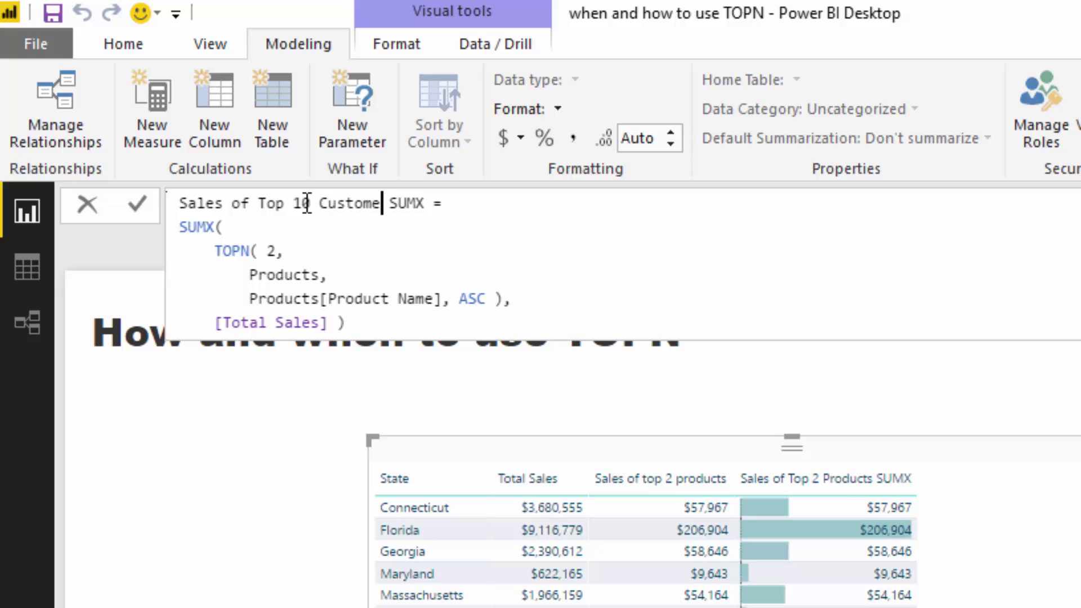
pyautogui.hotkey('shift', 'Right')
pyautogui.hotkey('shift', 'Right')
pyautogui.hotkey('shift', 'Right')
pyautogui.hotkey('shift', 'Right')
pyautogui.hotkey('shift', 'Right')
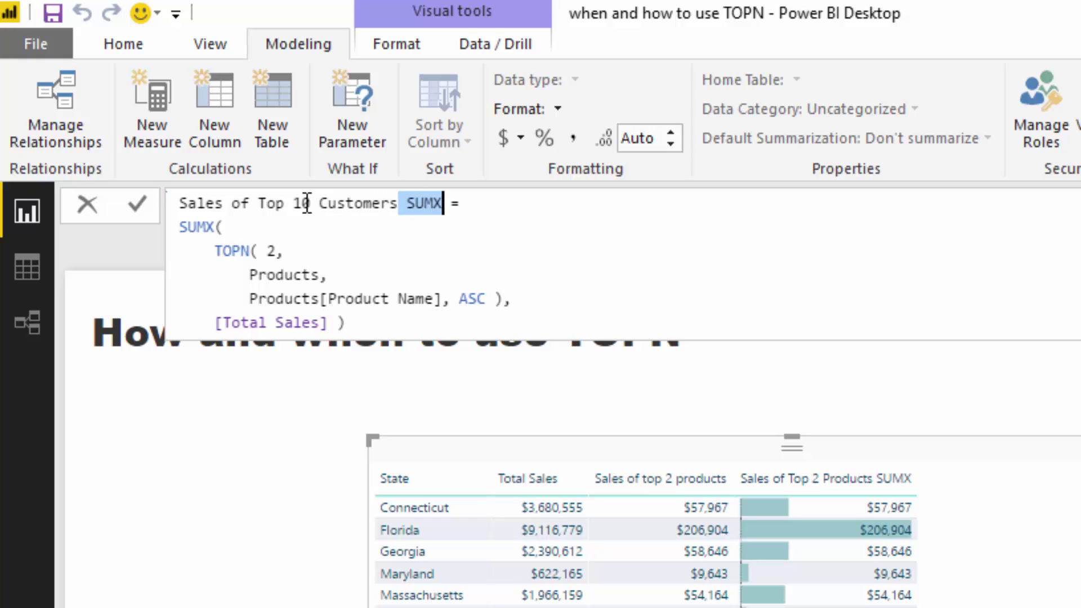
pyautogui.press('Delete')
# - Change the TOPN count to 10 and its table to Customers
pyautogui.moveTo(325, 272); pyautogui.dragTo(217, 271)
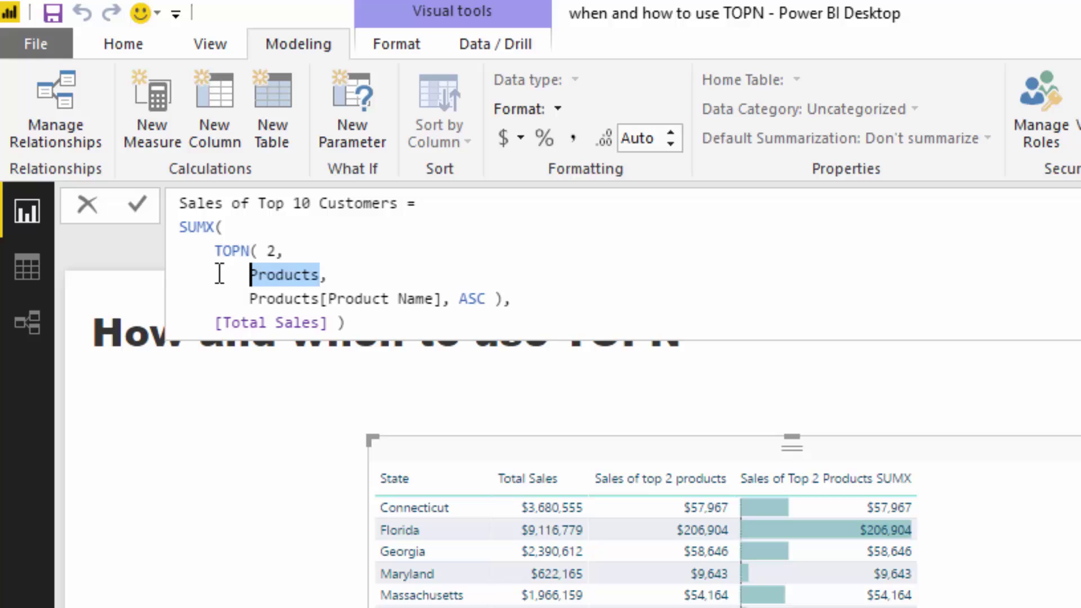
pyautogui.click(274, 250)
pyautogui.press('BackSpace')
pyautogui.write('10')
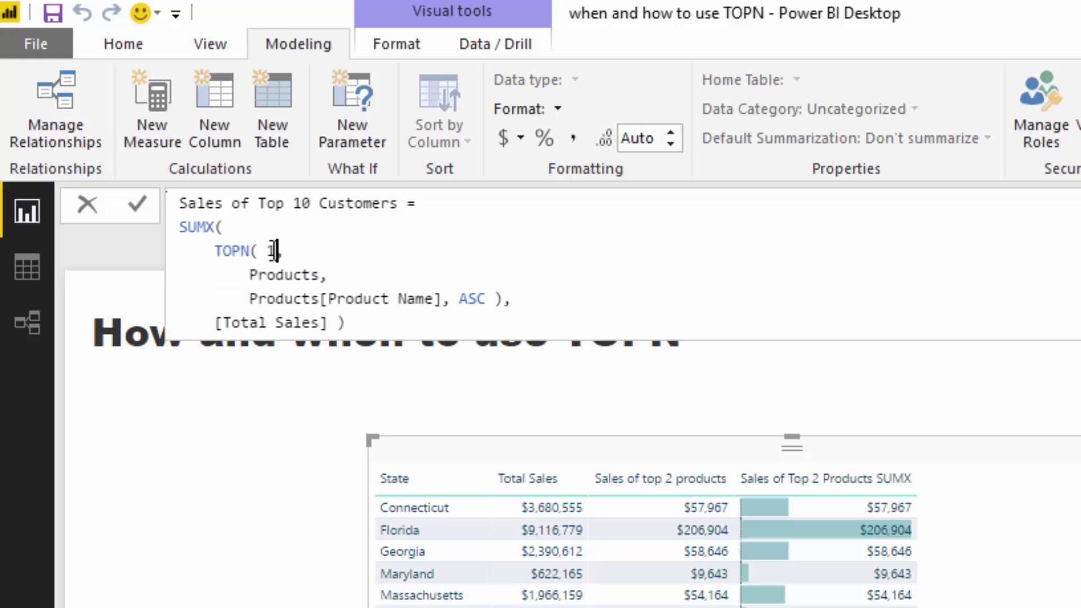
pyautogui.press('Down')
pyautogui.press('Right')
pyautogui.press('Right')
# - Replace the ordering expression with Customers[Customer Name] and commit the measure
pyautogui.press('Right')
pyautogui.press('Right')
pyautogui.hotkey('shift', 'Left')
pyautogui.hotkey('shift', 'Left')
pyautogui.hotkey('shift', 'Left')
pyautogui.hotkey('shift', 'Left')
pyautogui.hotkey('shift', 'Left')
pyautogui.hotkey('shift', 'Left')
pyautogui.hotkey('shift', 'Left')
pyautogui.hotkey('shift', 'Left')
pyautogui.write('Cu')
pyautogui.press('Tab')
pyautogui.press('Down')
pyautogui.press('Right')
pyautogui.press('Right')
pyautogui.press('Right')
pyautogui.hotkey('ctrl', 'Right')
pyautogui.hotkey('ctrl', 'Right')
pyautogui.hotkey('ctrl', 'shift', 'Left')
pyautogui.hotkey('ctrl', 'shift', 'Left')
pyautogui.hotkey('ctrl', 'shift', 'Left')
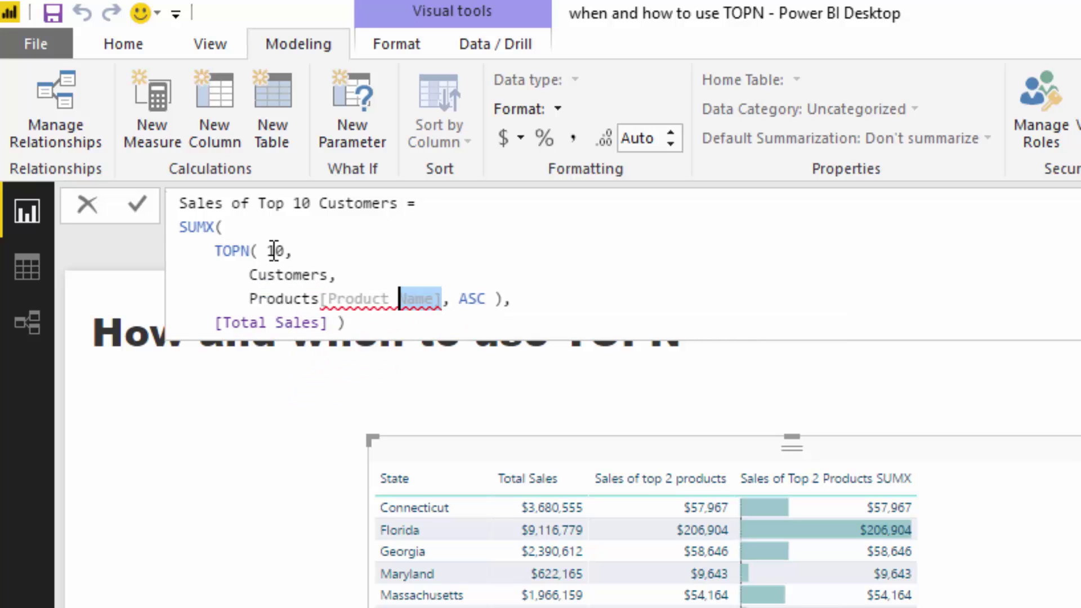
pyautogui.write('Cust')
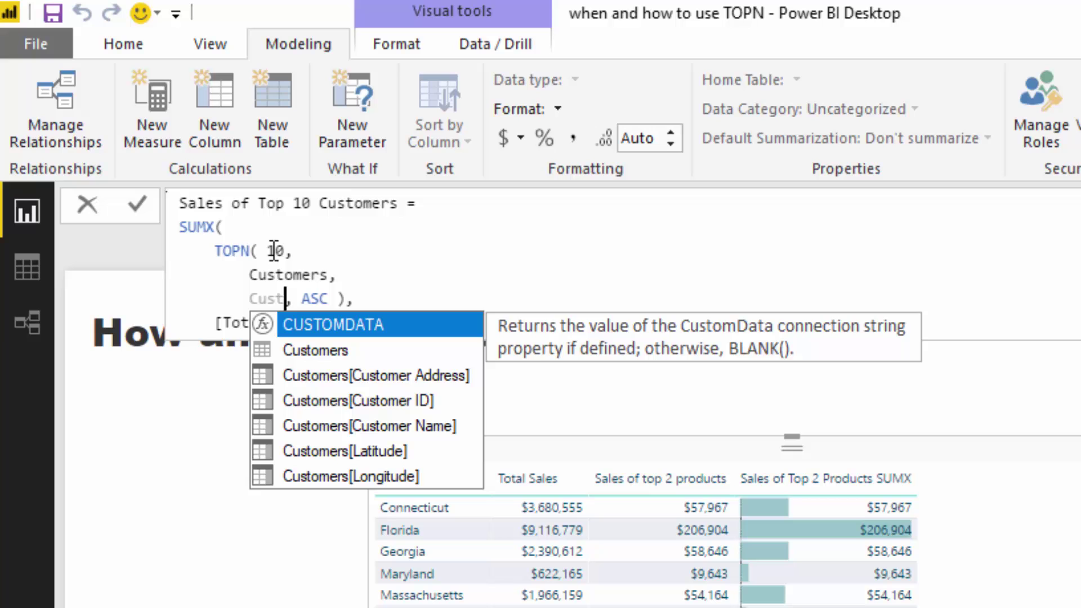
pyautogui.press('Down')
pyautogui.press('Down')
pyautogui.press('Down')
pyautogui.press('Down')
pyautogui.press('Tab')
pyautogui.click(359, 335)
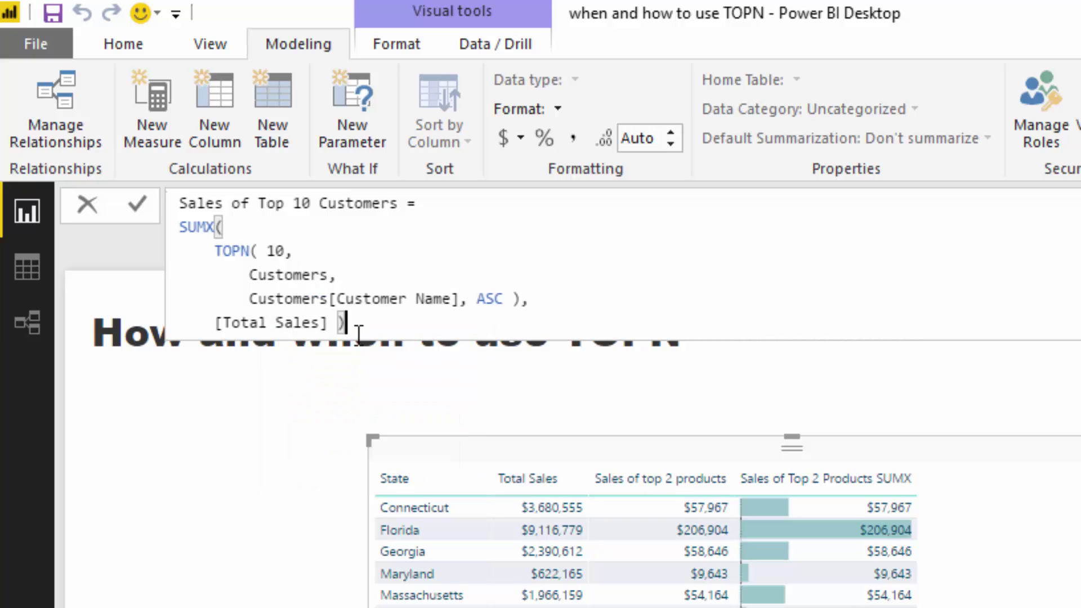
pyautogui.press('Return')
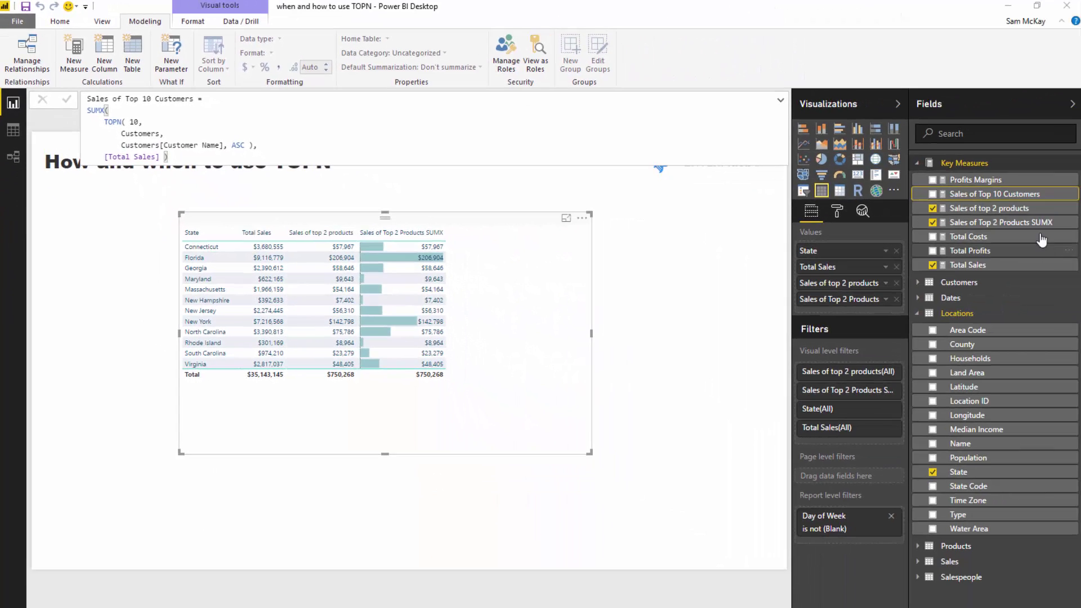
# - Add Sales of Top 10 Customers to the State table, formatted as $ English (United States)
pyautogui.moveTo(994, 194); pyautogui.dragTo(524, 308)
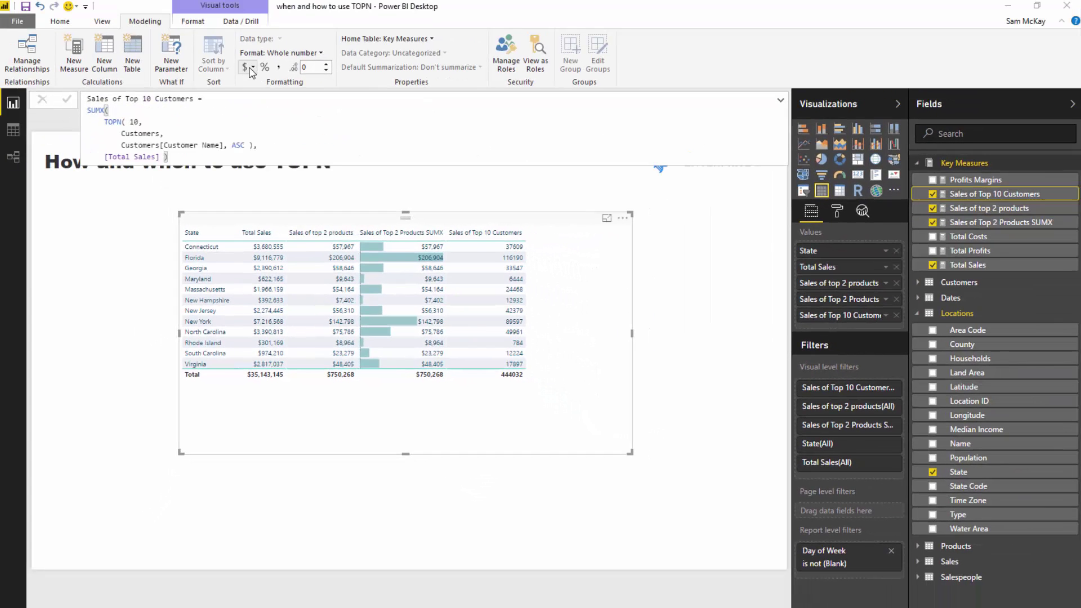
pyautogui.click(251, 69)
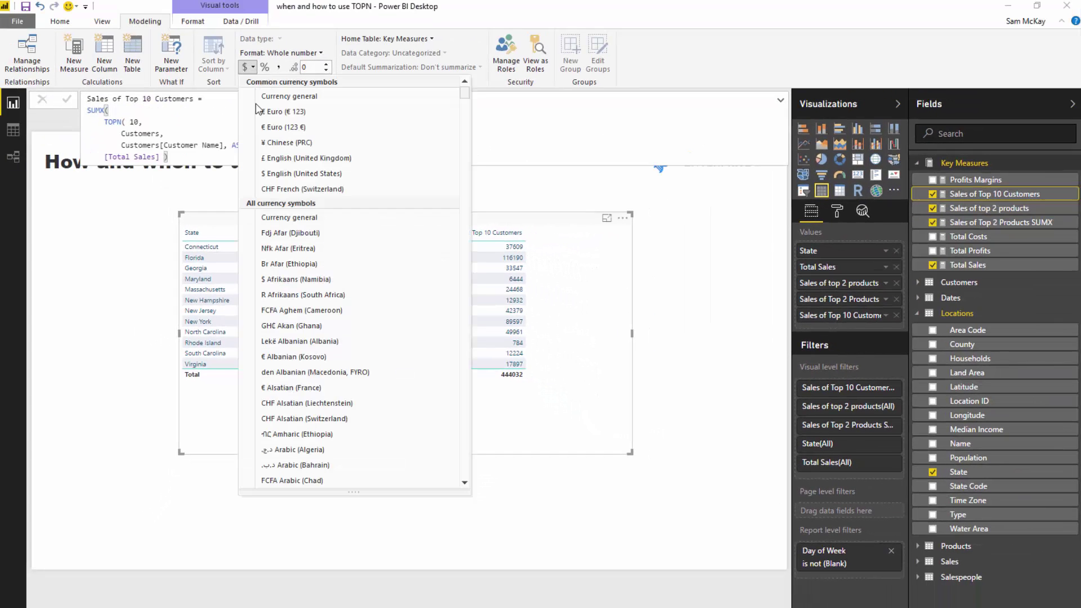
pyautogui.click(289, 174)
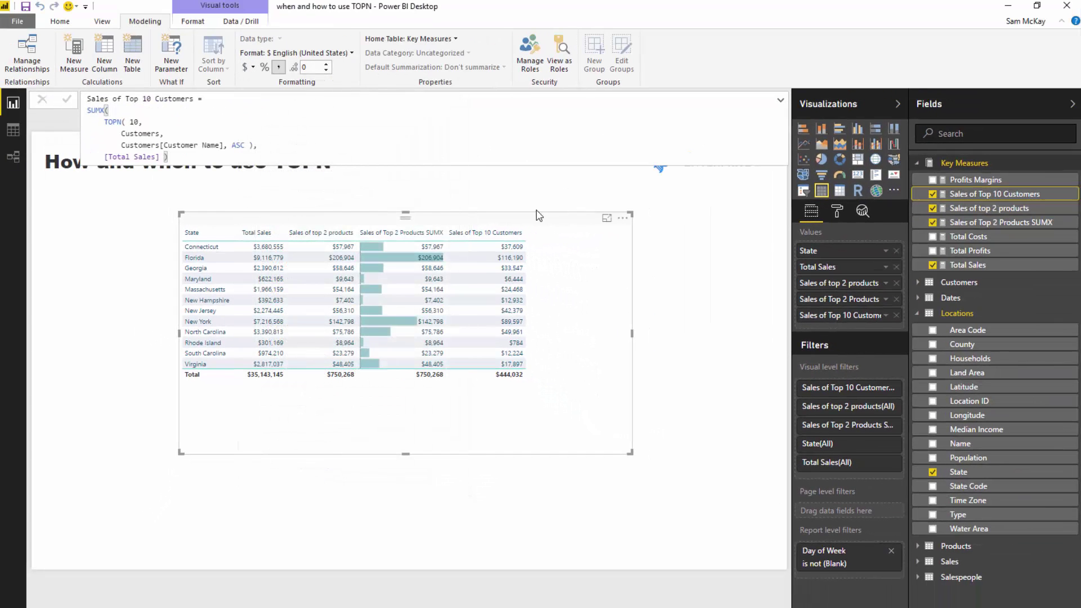
# - Move the State table left, widen it, and reopen the Top 10 Customers measure
pyautogui.moveTo(538, 214); pyautogui.dragTo(488, 219)
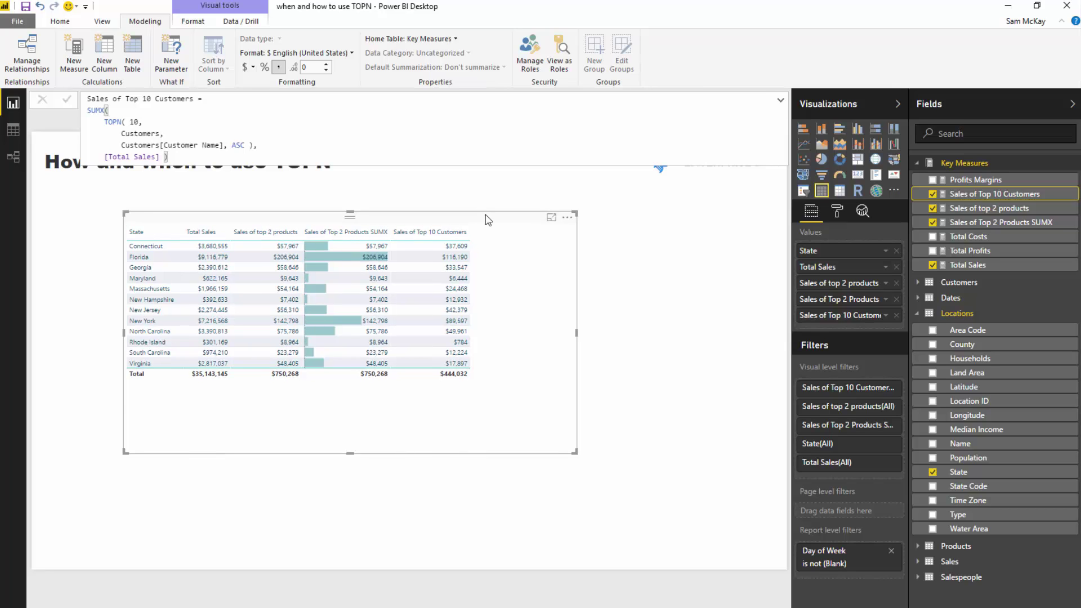
pyautogui.moveTo(577, 332); pyautogui.dragTo(620, 333)
pyautogui.click(621, 333)
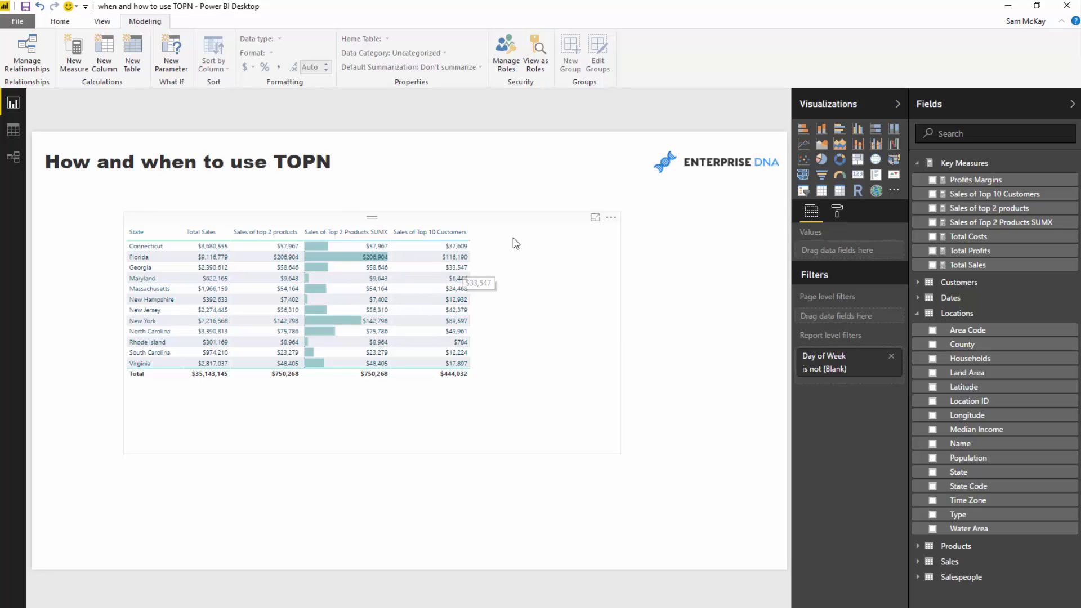
pyautogui.click(548, 230)
pyautogui.click(994, 193)
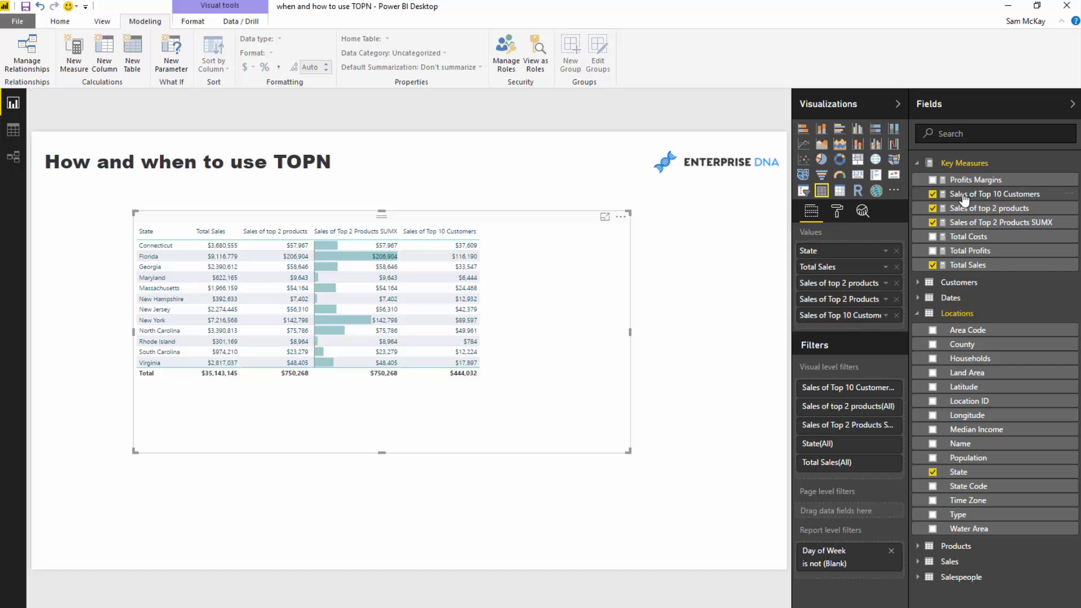
# - Create the measure % of Sales = [Sales of Top 10 Customers] / [Total Sales]
pyautogui.click(87, 56)
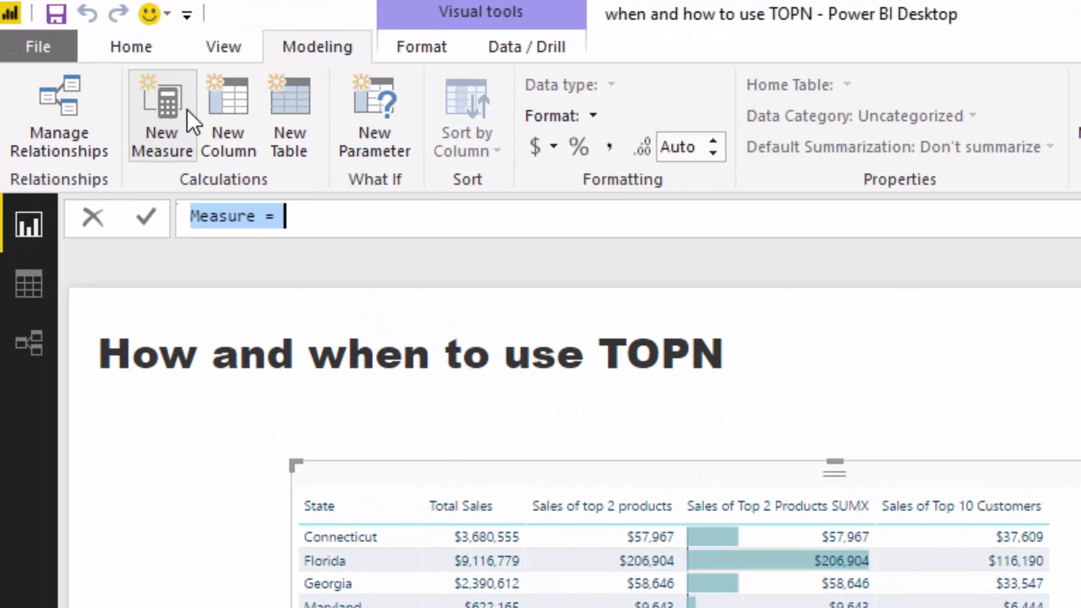
pyautogui.write('% of Sales =')
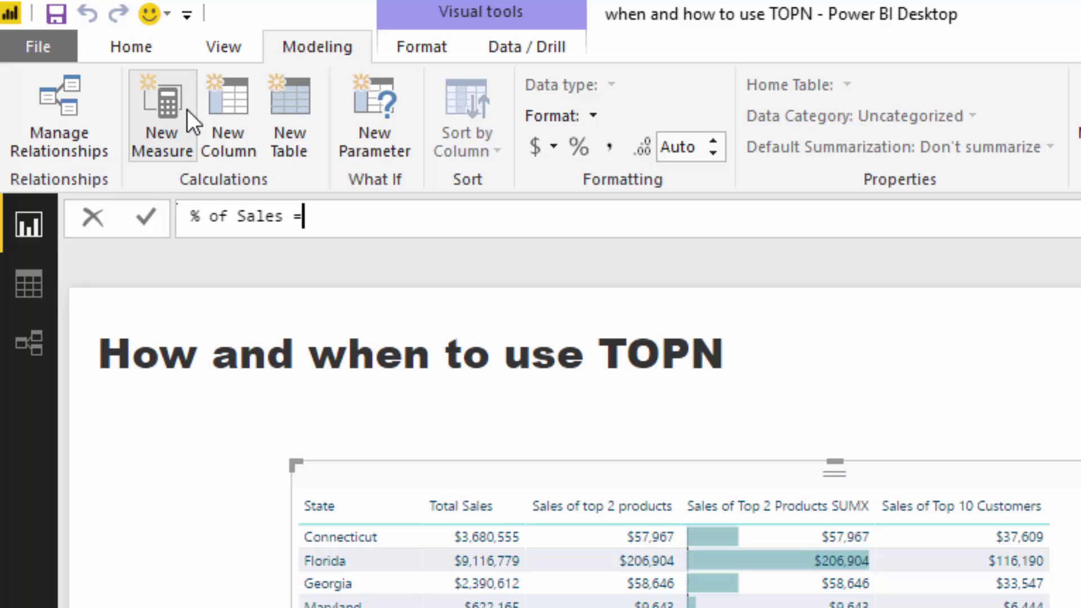
pyautogui.write(' [Sales')
pyautogui.press('Tab')
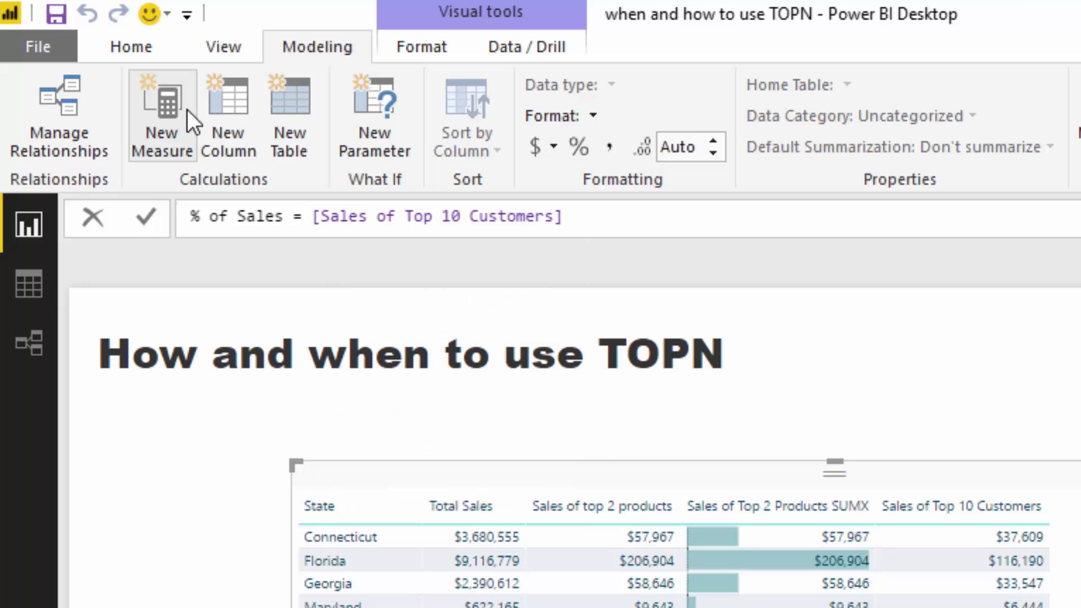
pyautogui.write('/ Tota')
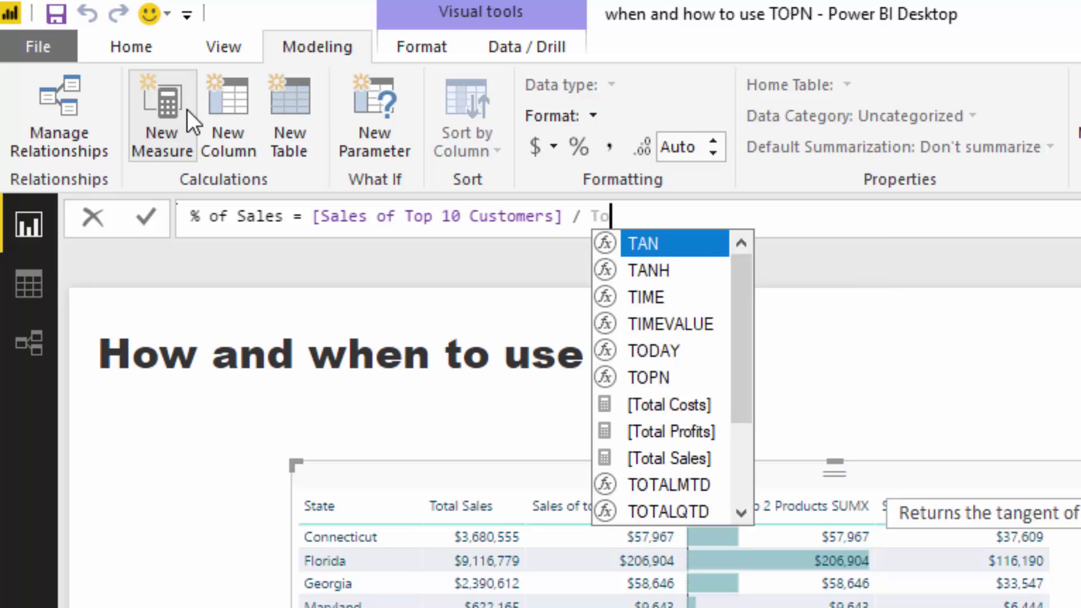
pyautogui.press('Down')
pyautogui.press('Down')
pyautogui.press('Tab')
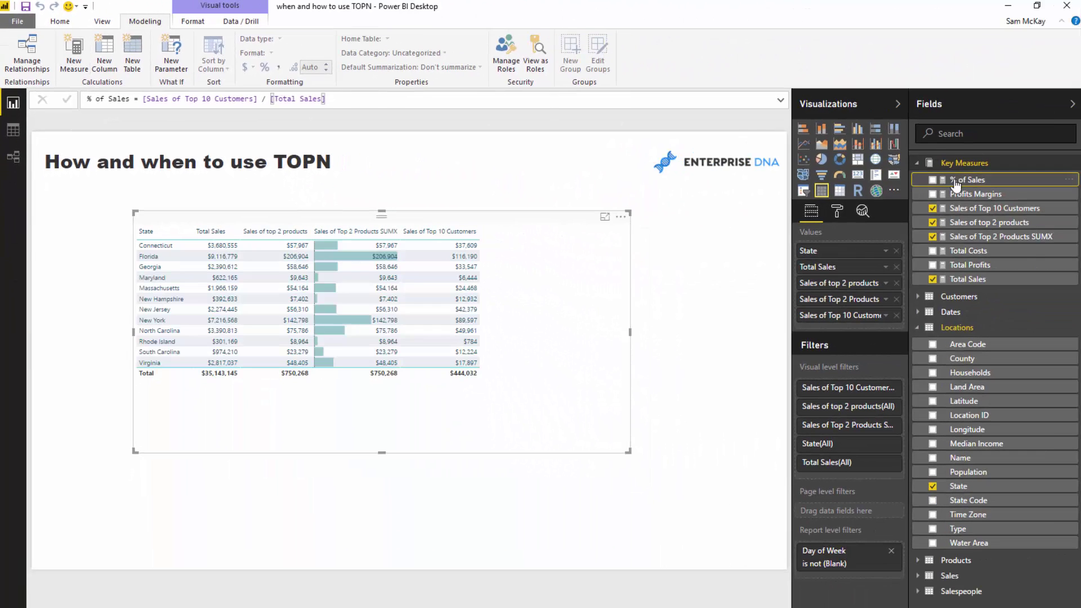
# - Add % of Sales to the State table as a column formatted as a percentage
pyautogui.moveTo(955, 184); pyautogui.dragTo(533, 309)
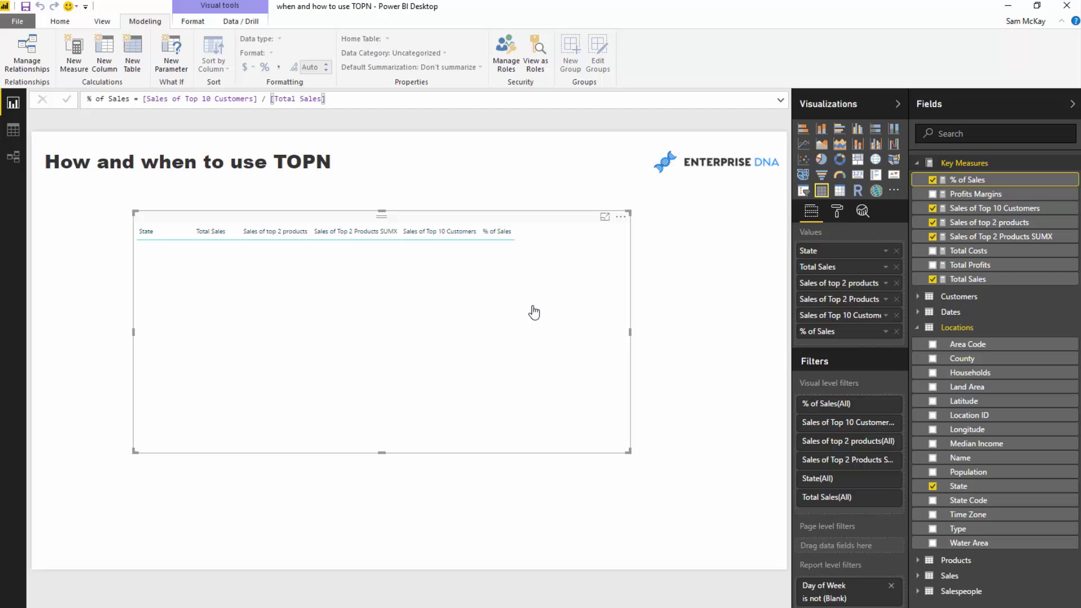
pyautogui.click(1012, 194)
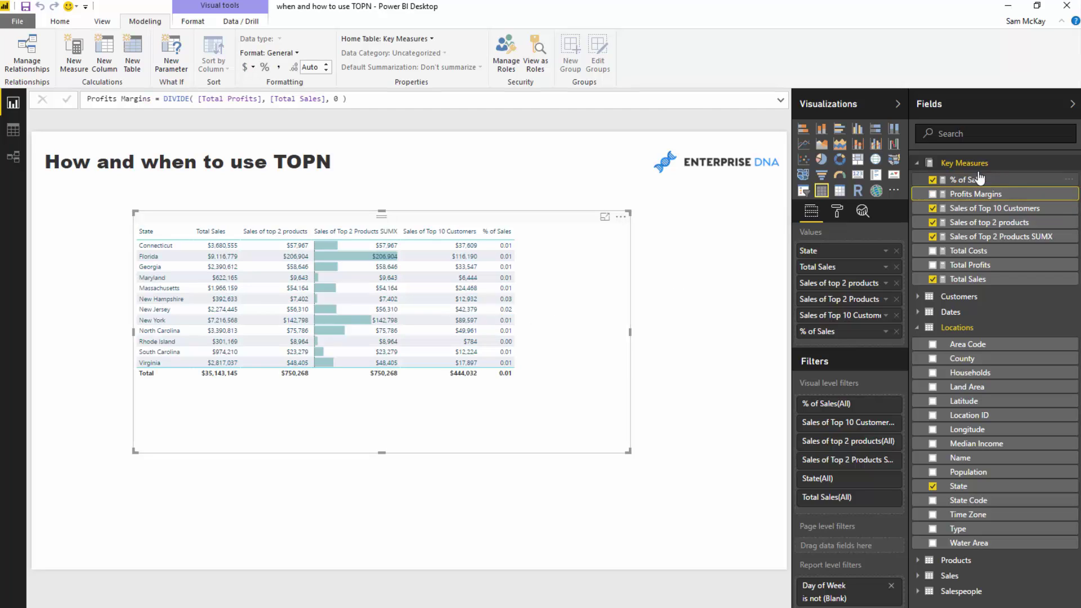
pyautogui.click(1008, 180)
pyautogui.click(265, 67)
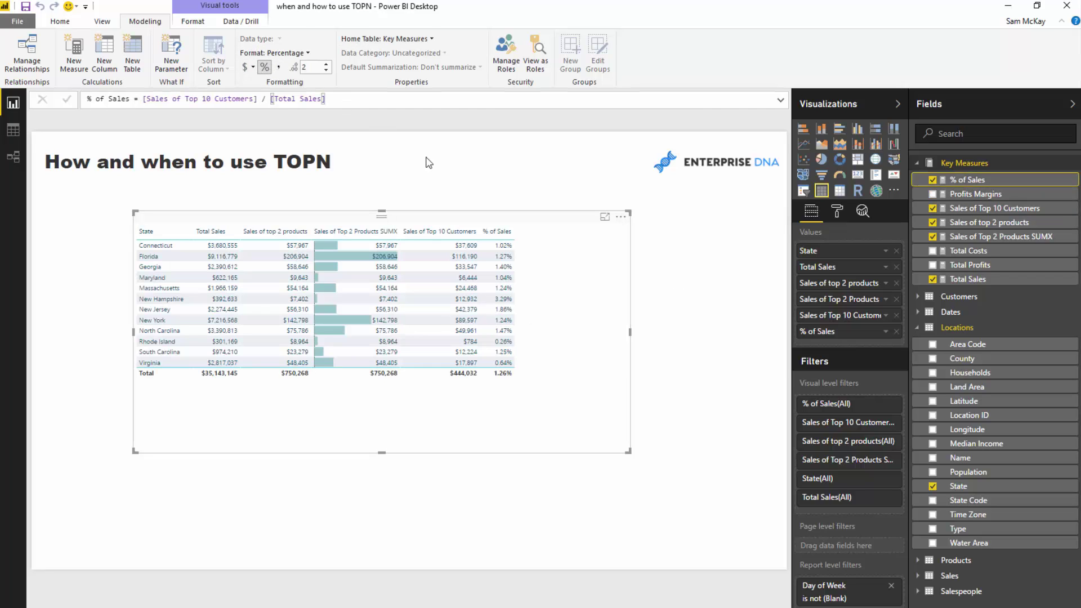
# - Change the customer measure's TOPN count from 10 to 50 and rename it Sales of Top 50 Customers
pyautogui.click(994, 208)
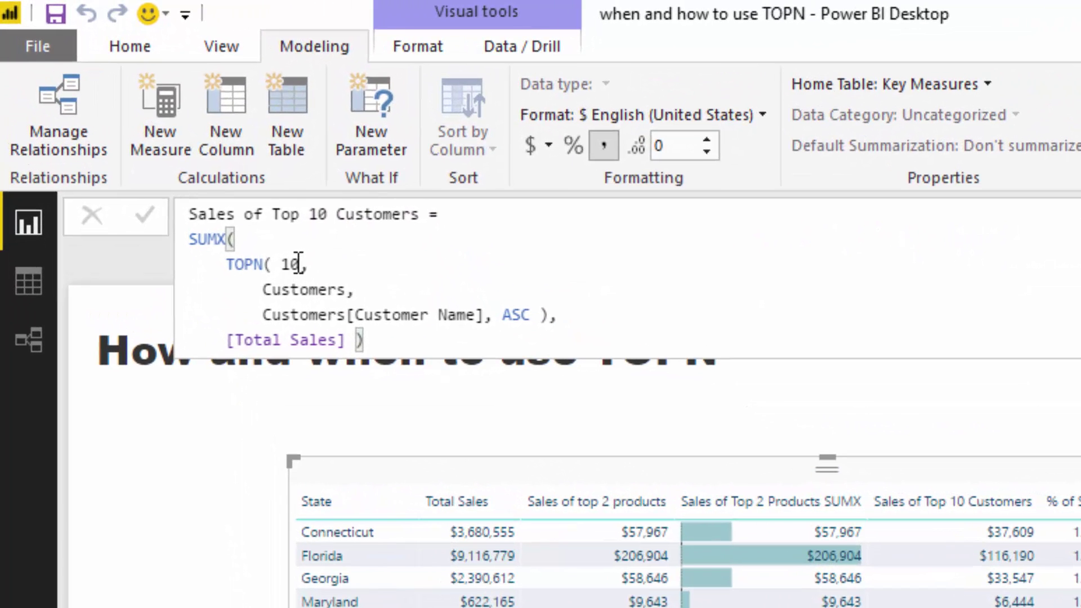
pyautogui.click(137, 120)
pyautogui.click(295, 261)
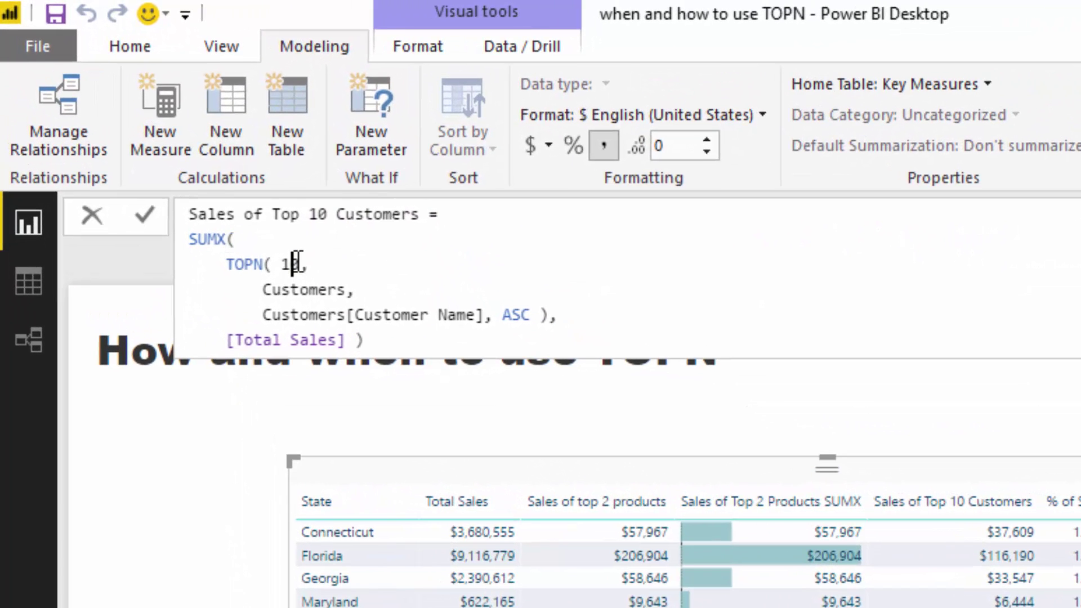
pyautogui.doubleClick(295, 261)
pyautogui.write('50')
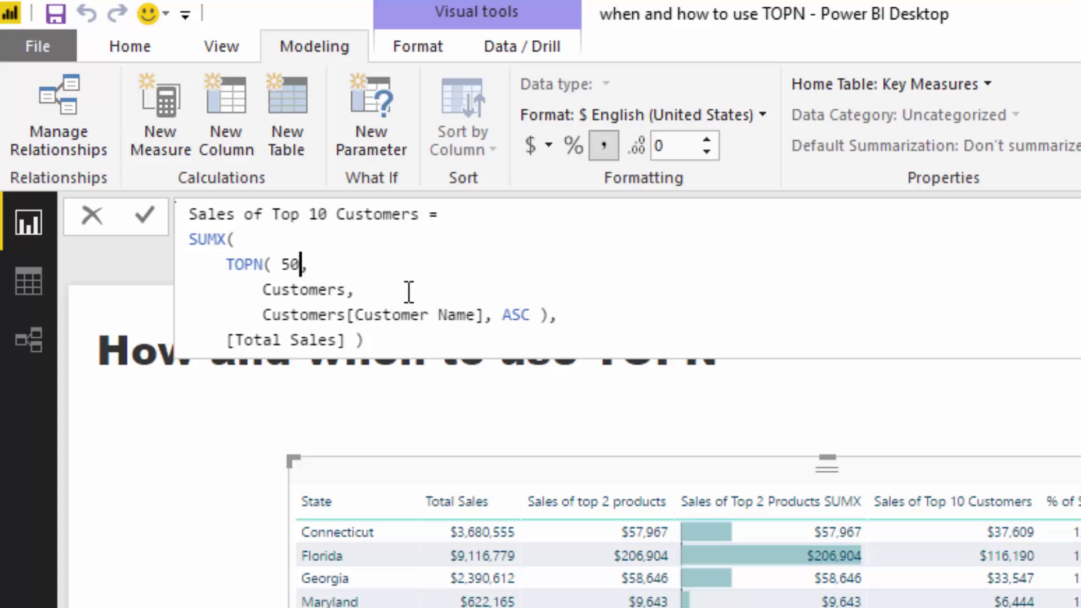
pyautogui.doubleClick(318, 214)
pyautogui.write('50')
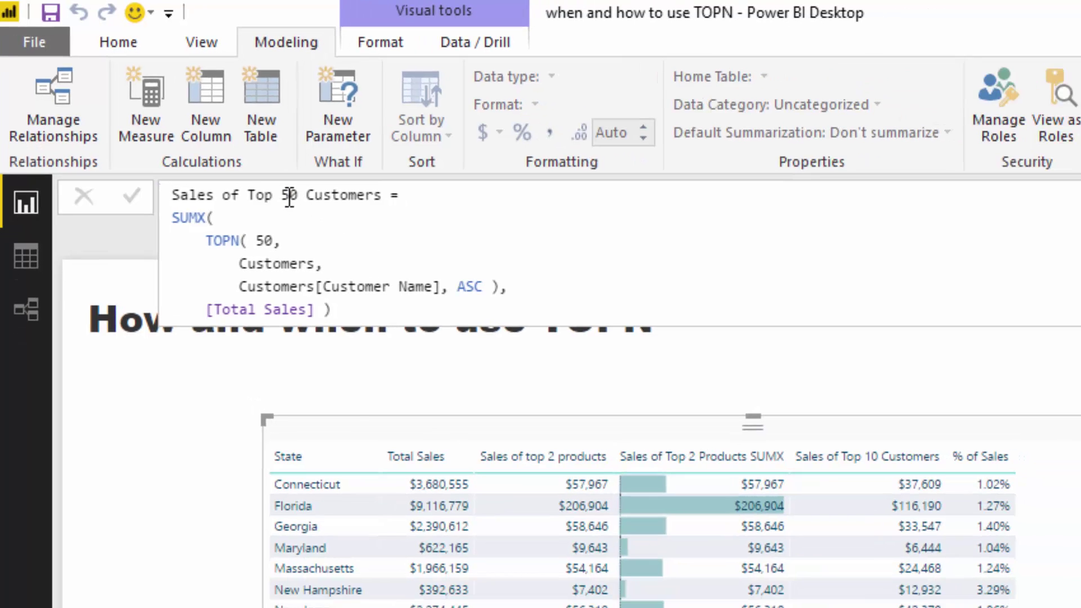
pyautogui.press('Return')
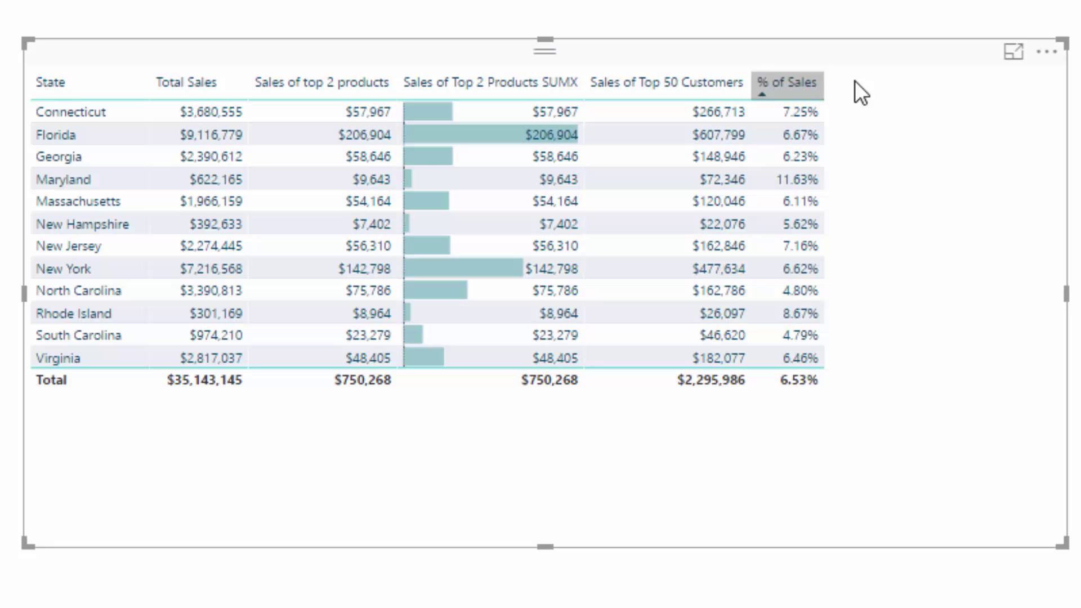
# - Widen the % of Sales column, then highlight the 50 TOPN count in the formula
pyautogui.moveTo(823, 82); pyautogui.dragTo(862, 83)
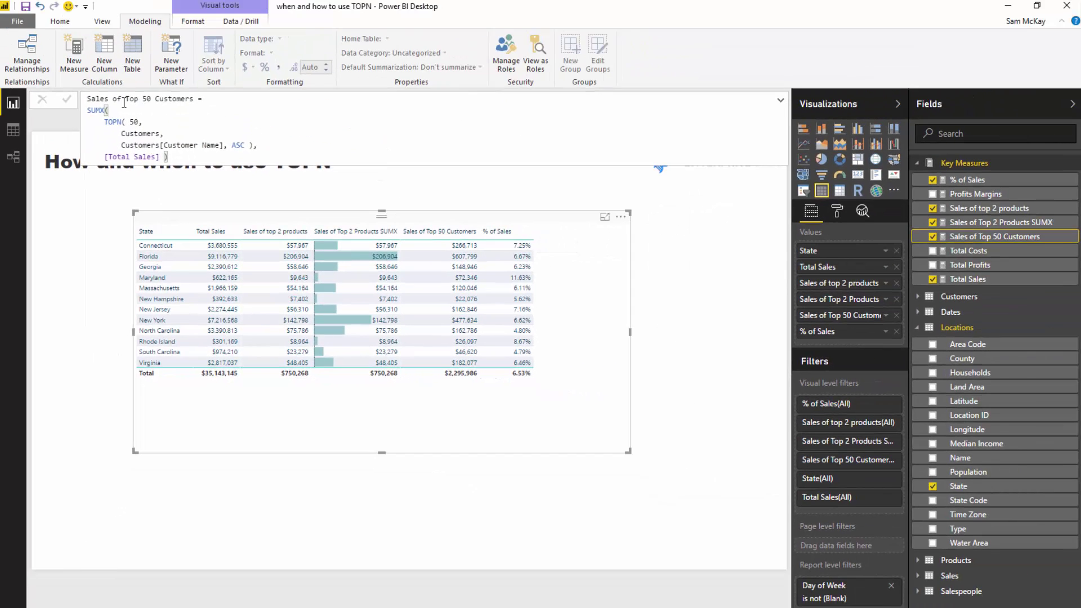
pyautogui.click(138, 122)
pyautogui.moveTo(137, 122); pyautogui.dragTo(131, 122)
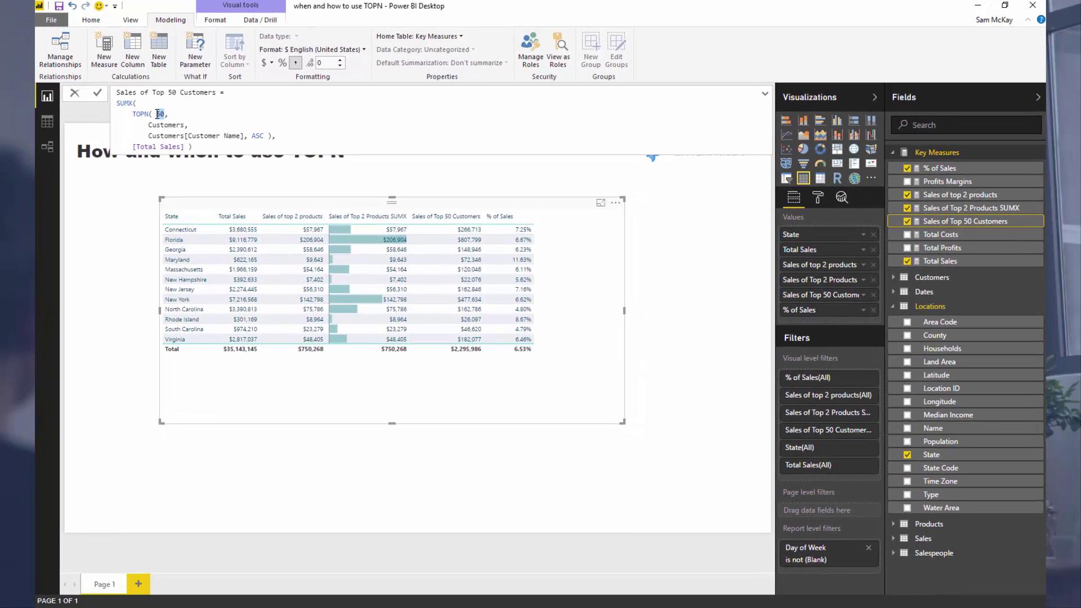
# - Leave the formula bar unchanged and select the 'How and when to use TOPN' page title
pyautogui.press('Return')
pyautogui.click(129, 169)
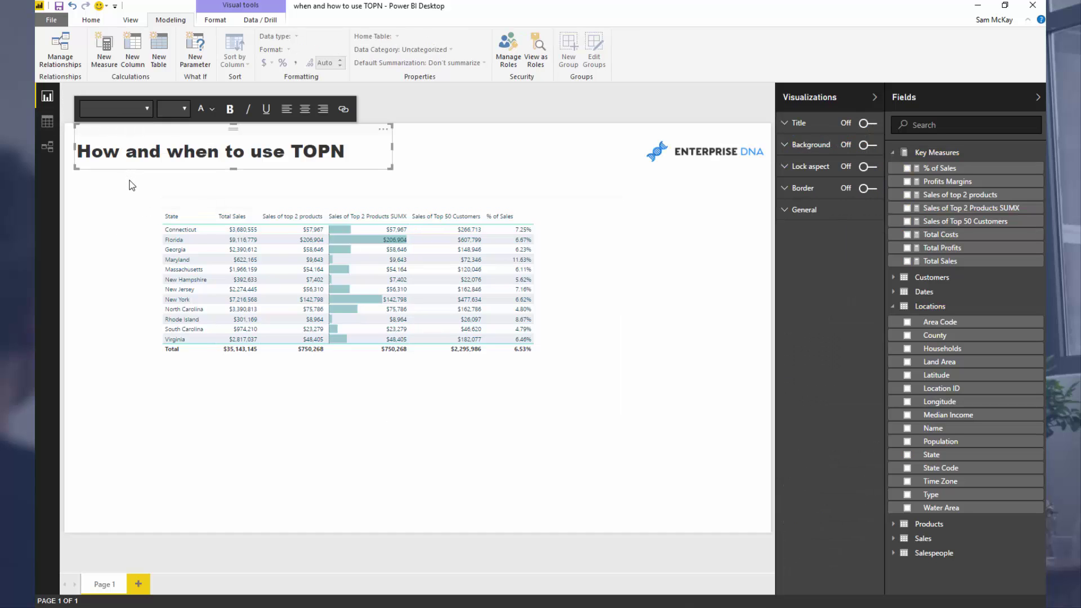